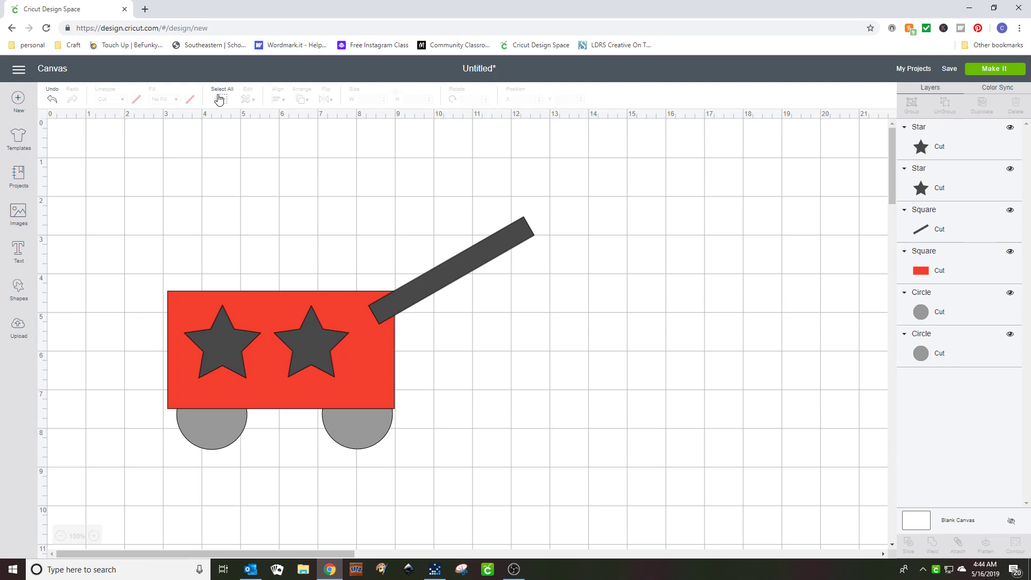
Scale the entire wagon design down to about 5.44 in wide and move it to about X 2.94, Y 1.48.
click(219, 99)
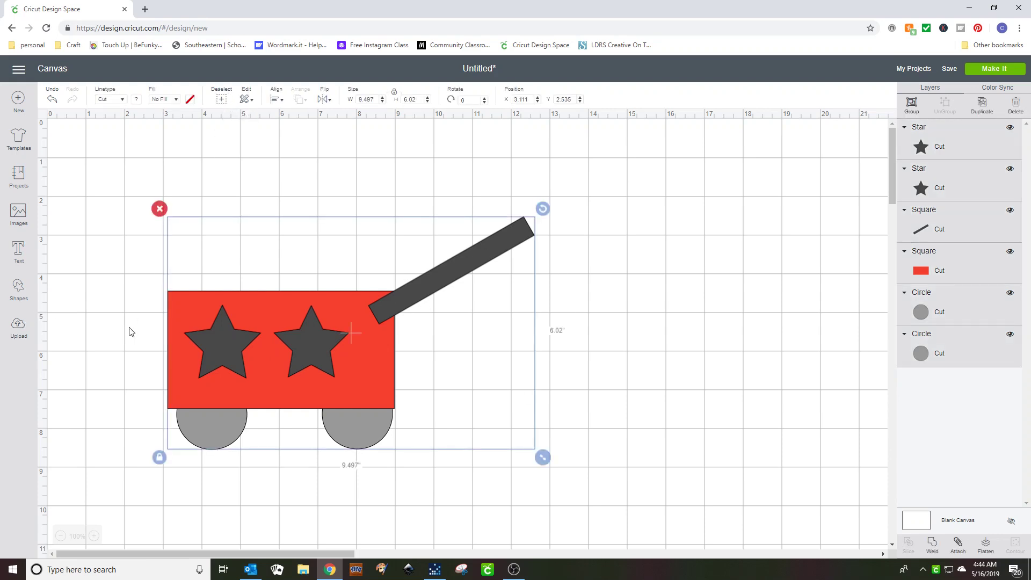
drag(543, 457, 387, 388)
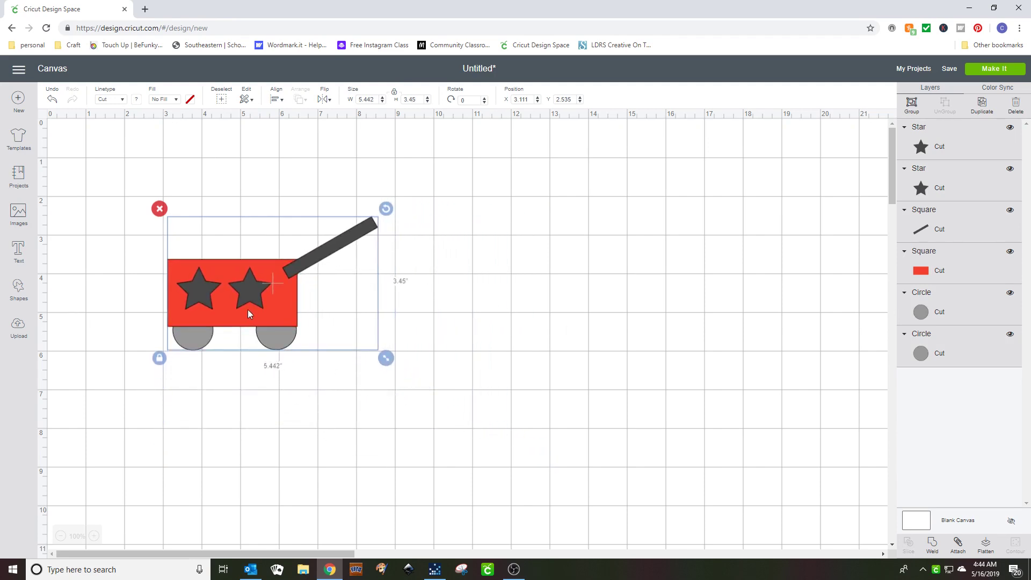
drag(248, 315, 242, 273)
click(1023, 170)
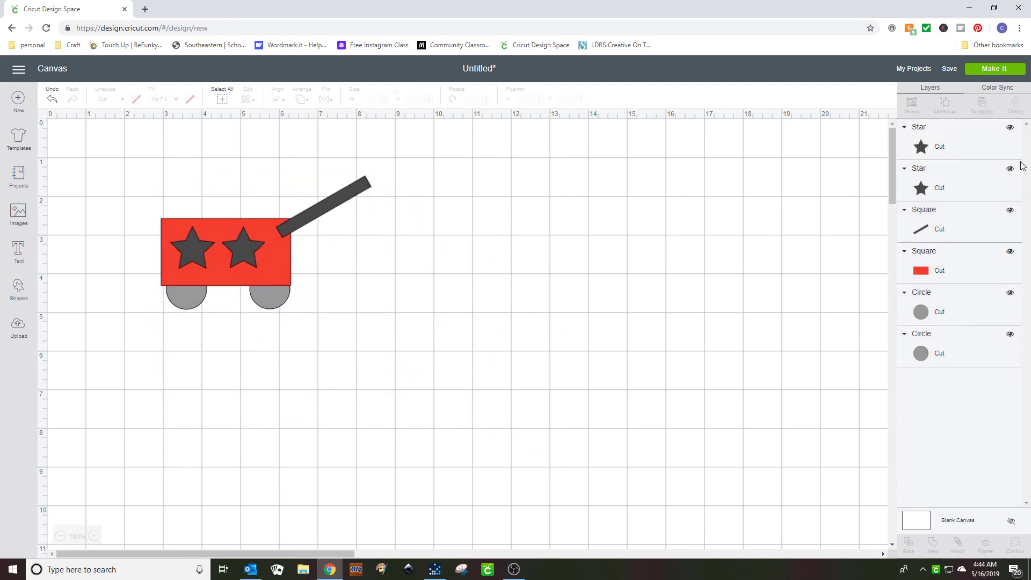
Recolor both wagon wheel circles from the palette to light yellow.
click(961, 366)
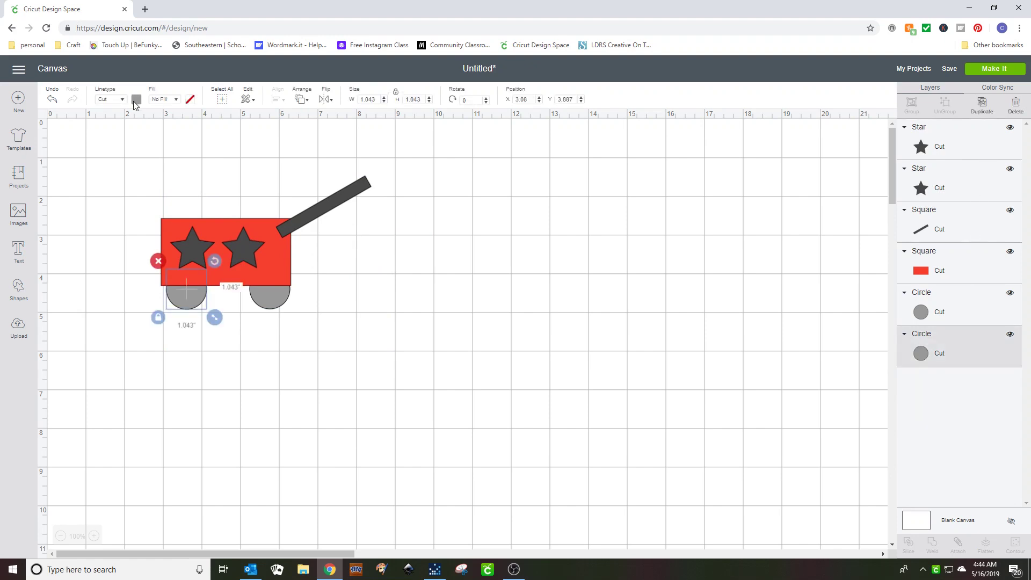
click(136, 99)
click(214, 158)
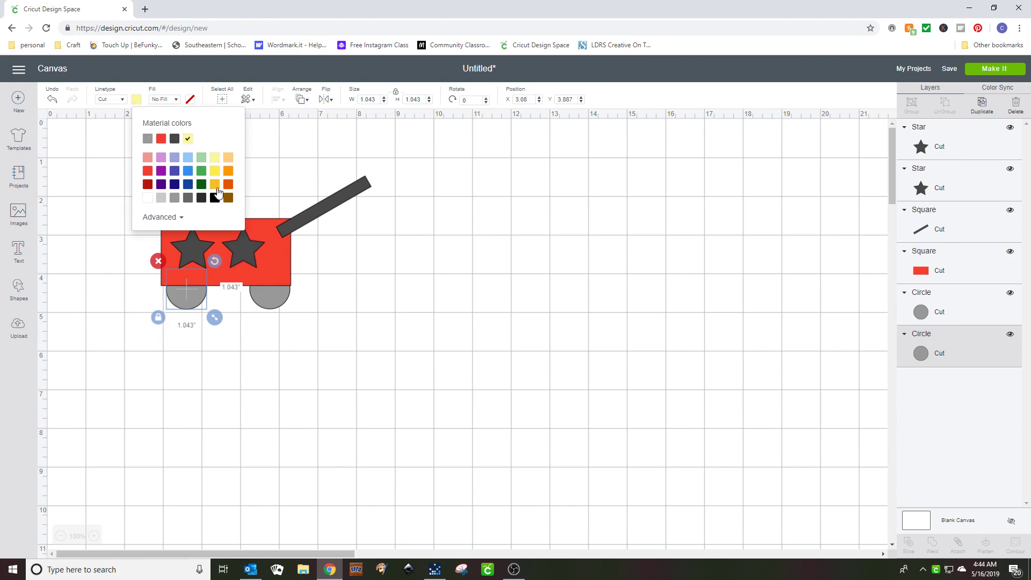
click(271, 302)
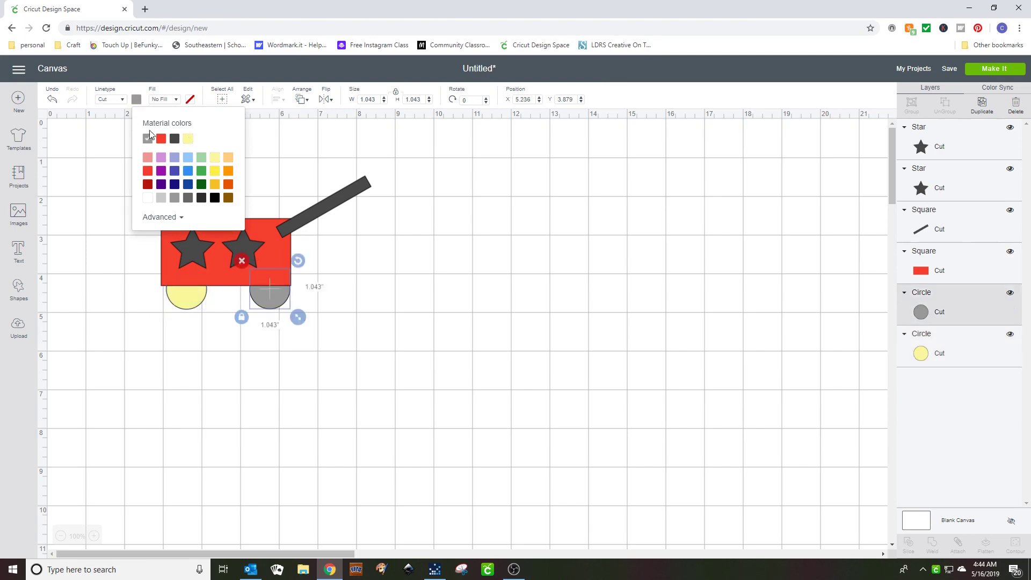
click(188, 138)
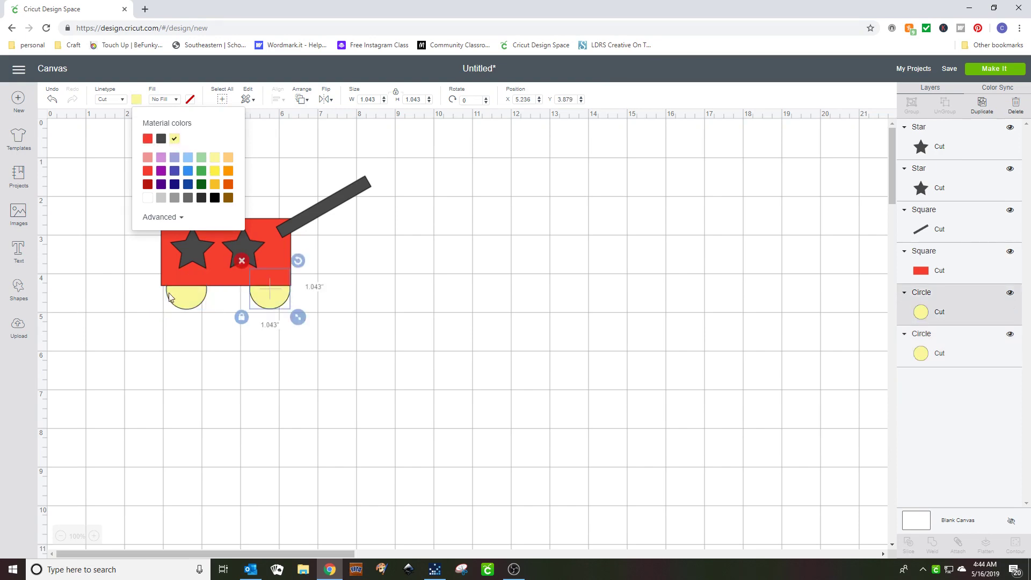
click(224, 353)
Recolor the first star green and the star nearest the handle dark blue.
click(196, 244)
click(137, 100)
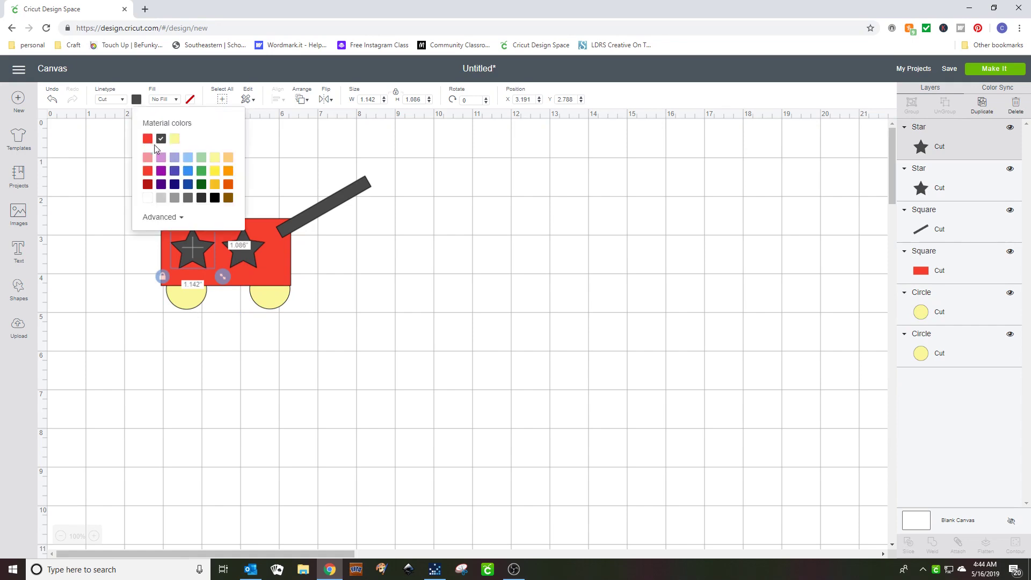
click(201, 171)
click(237, 250)
click(137, 99)
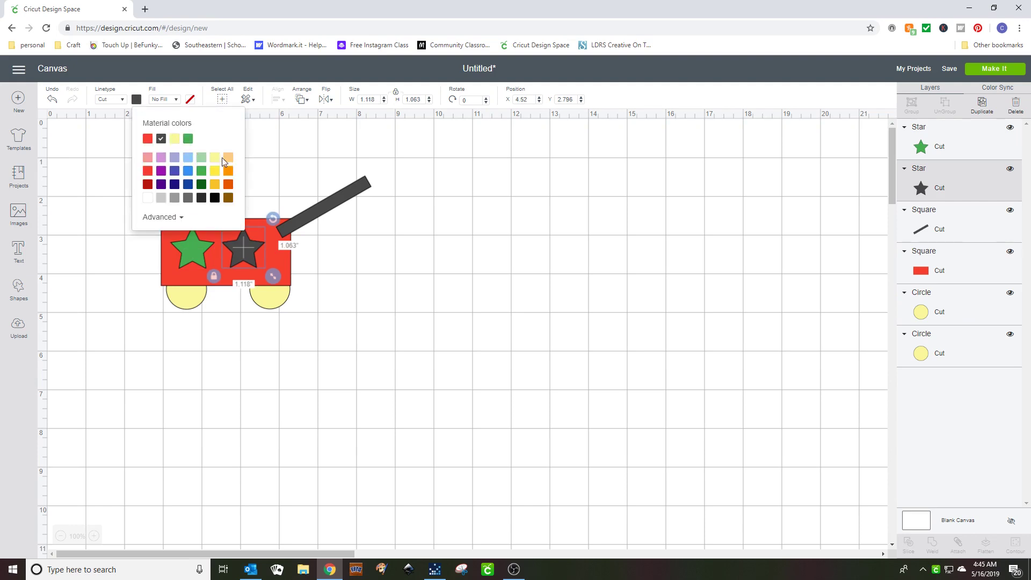
click(188, 184)
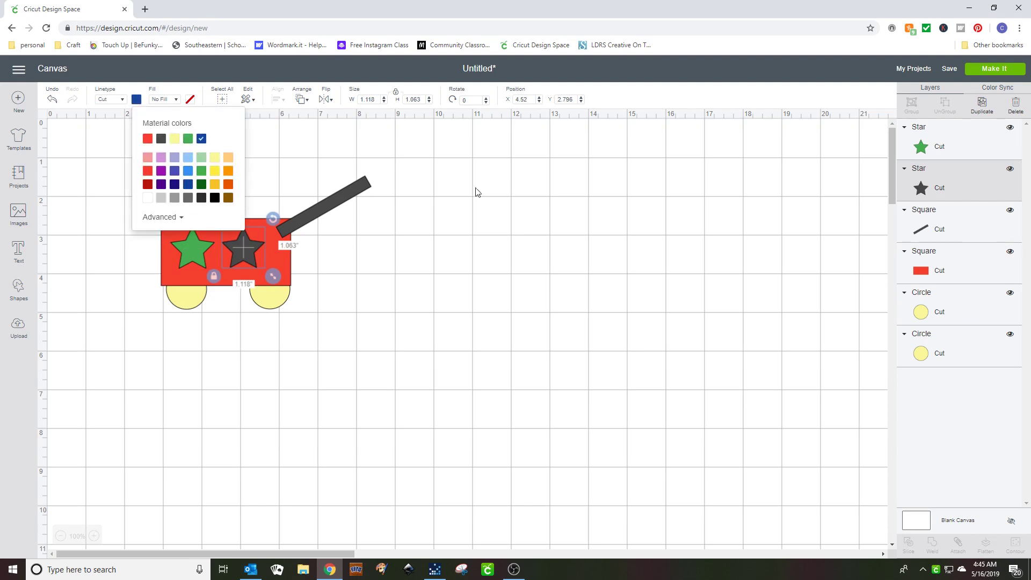
click(524, 231)
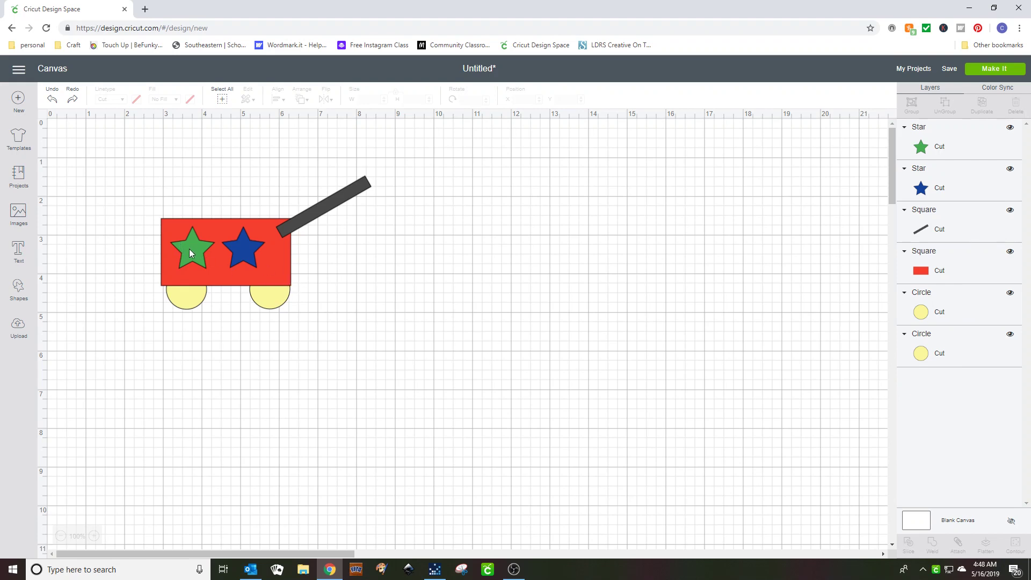
Move the green star until it overlaps the blue star, weld the two together, and undo the weld.
drag(189, 250, 208, 249)
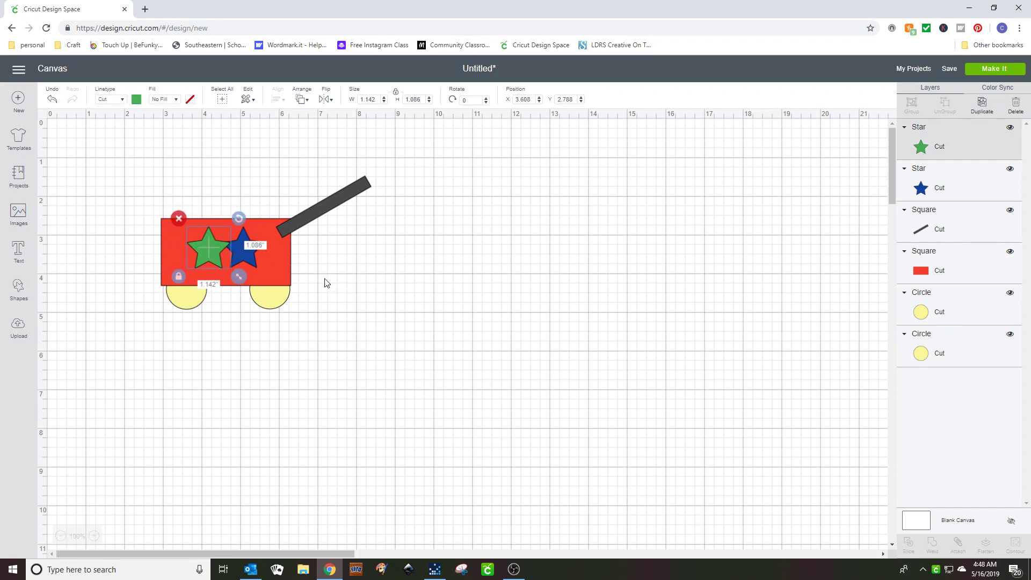
shift+click(240, 245)
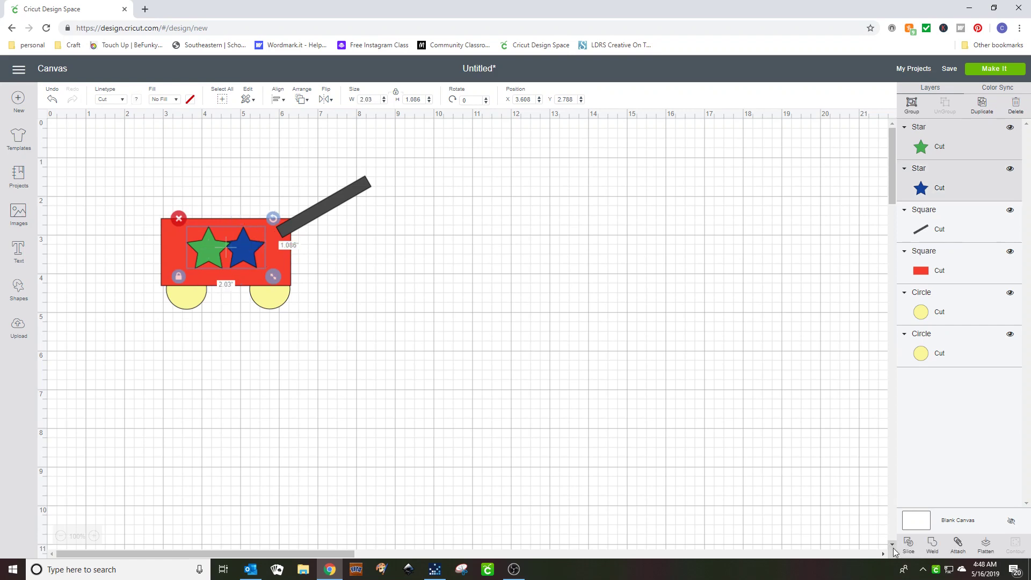
click(931, 546)
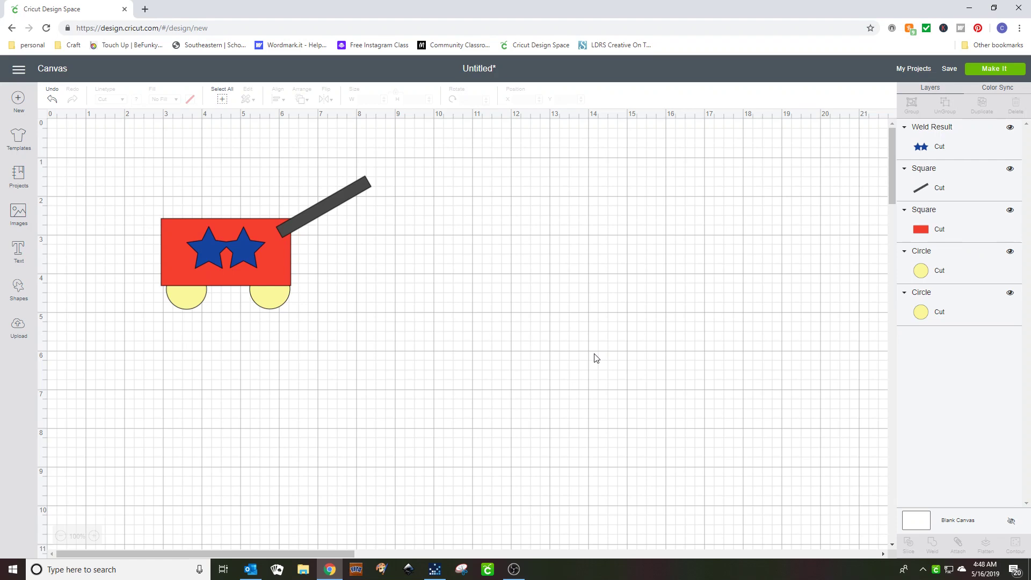
click(52, 98)
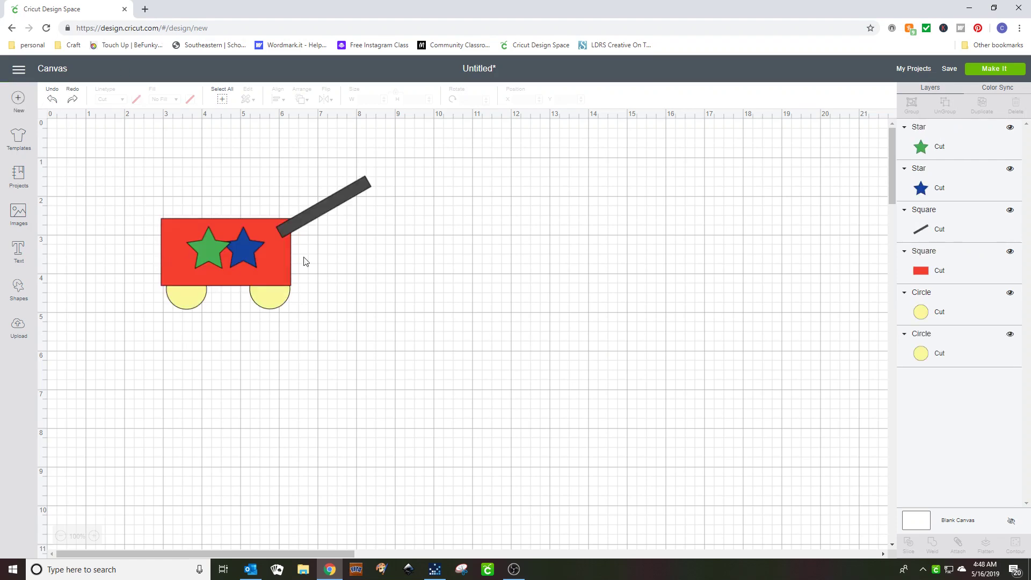
Try welding the overlapping green and blue stars once more, and undo that weld.
click(208, 244)
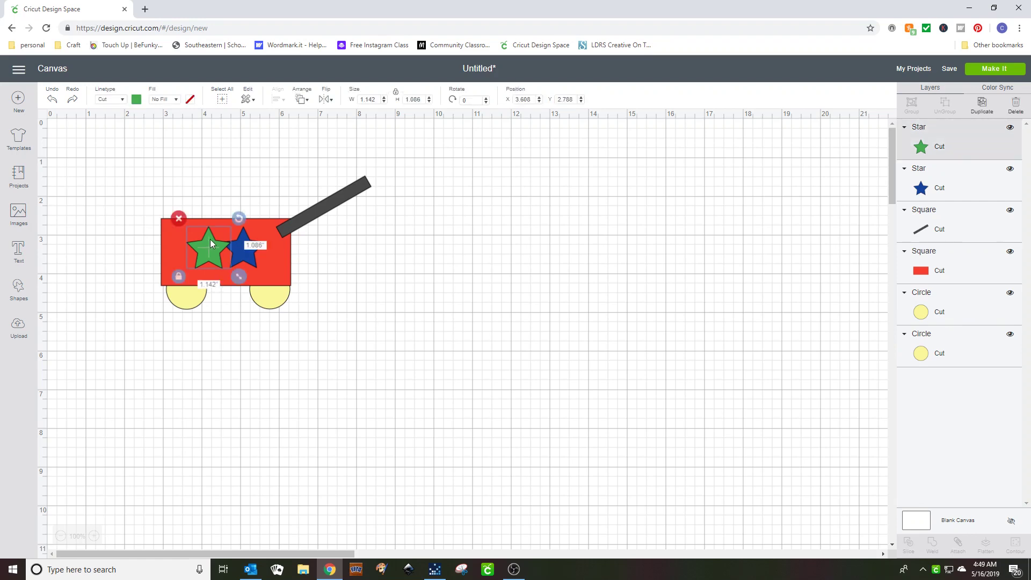
shift+click(247, 246)
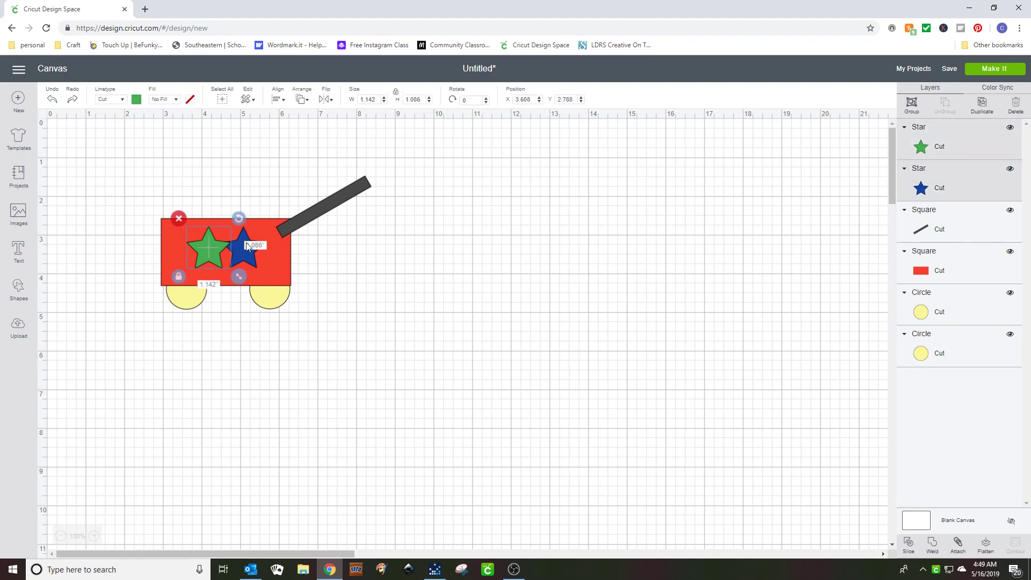
click(932, 544)
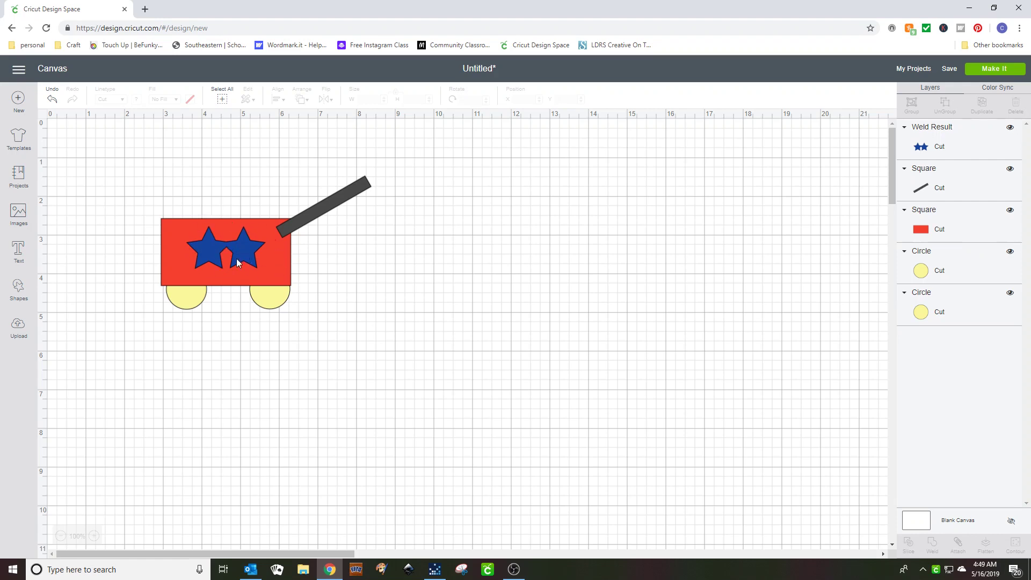
click(51, 98)
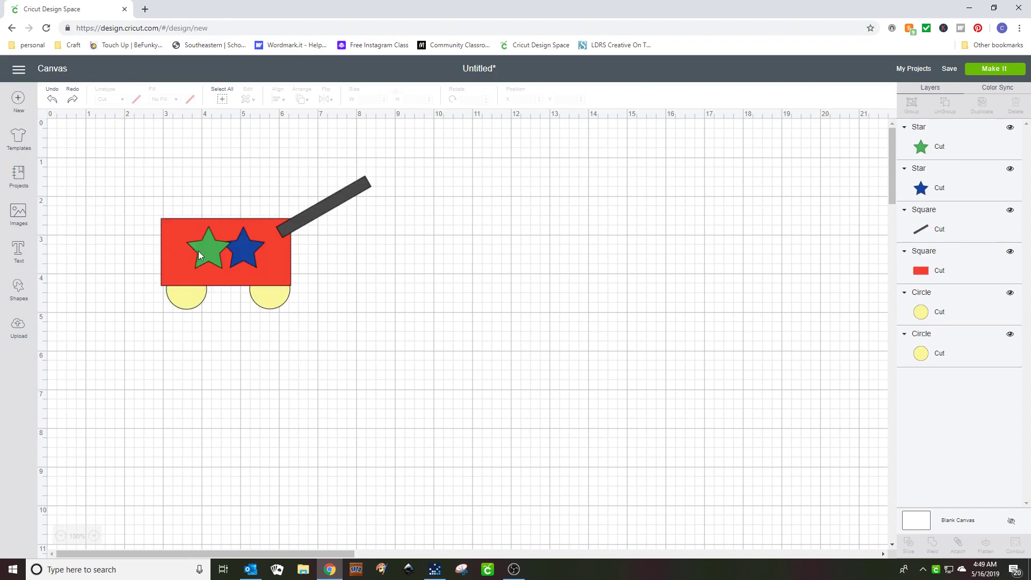
Space the green and blue stars apart on the red rectangle so they do not overlap.
drag(207, 249, 258, 247)
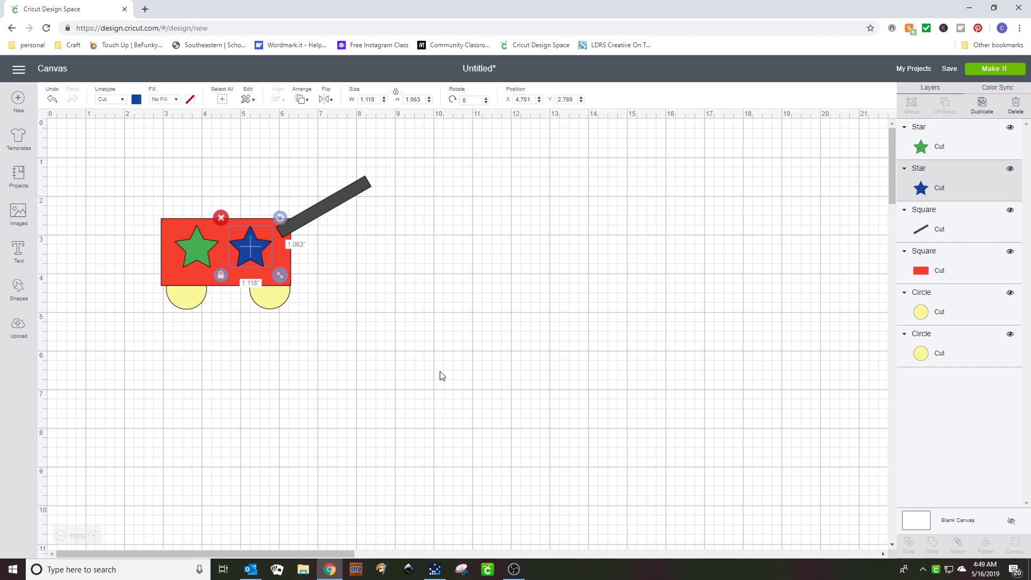
Try welding the two separated stars and slicing them out of the red rectangle, and undo both operations.
shift+click(203, 244)
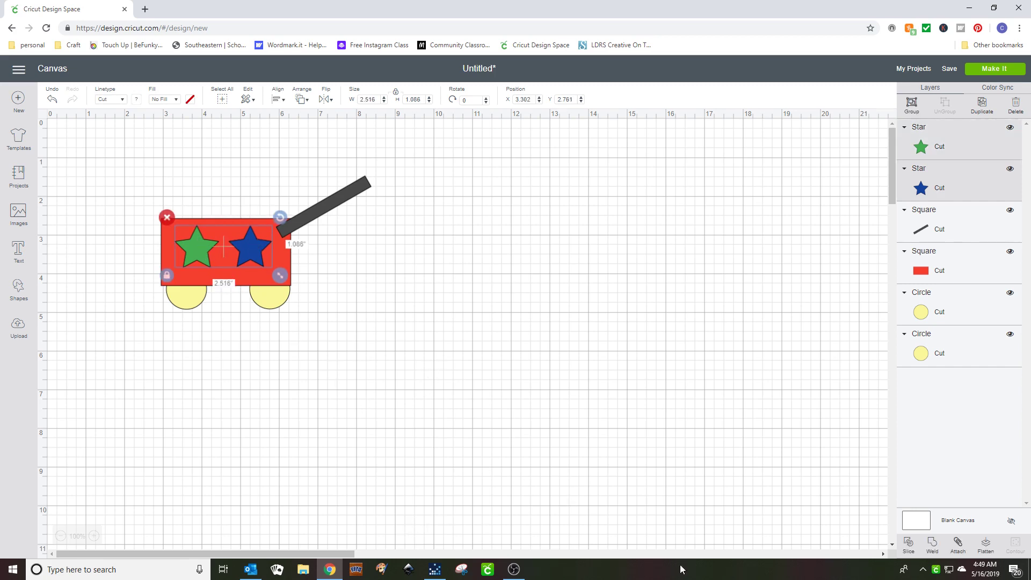
click(931, 545)
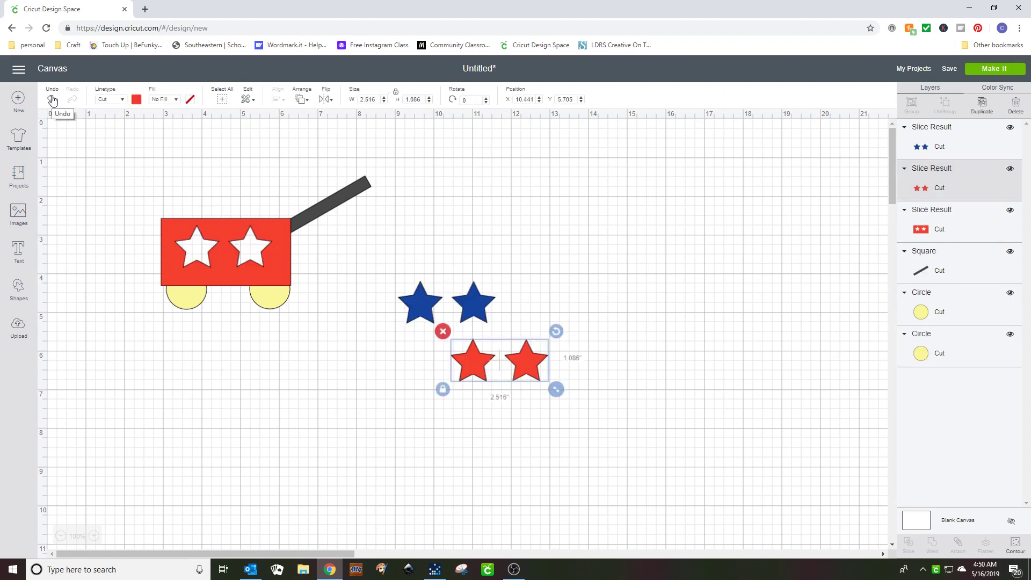
click(52, 99)
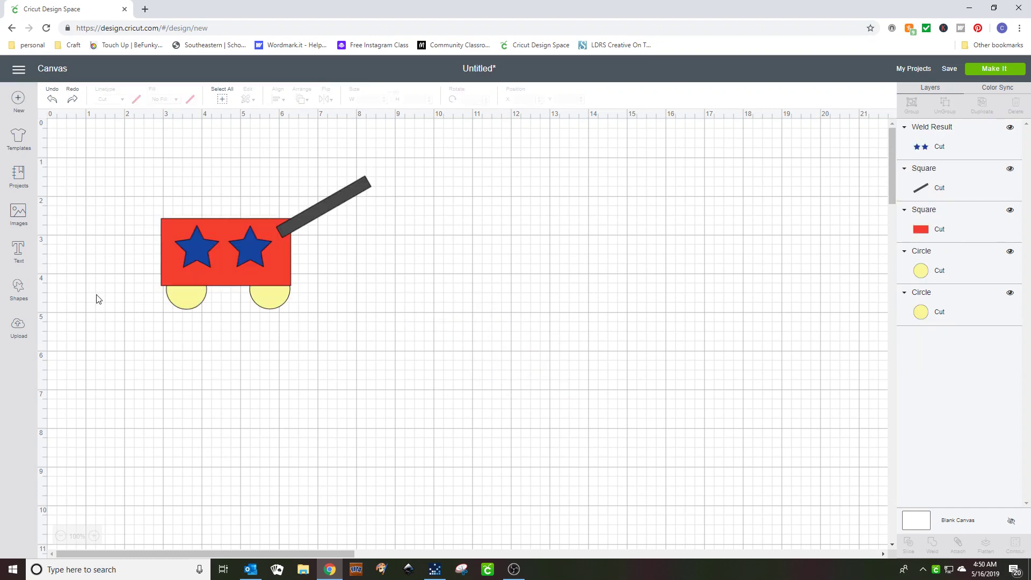
click(52, 100)
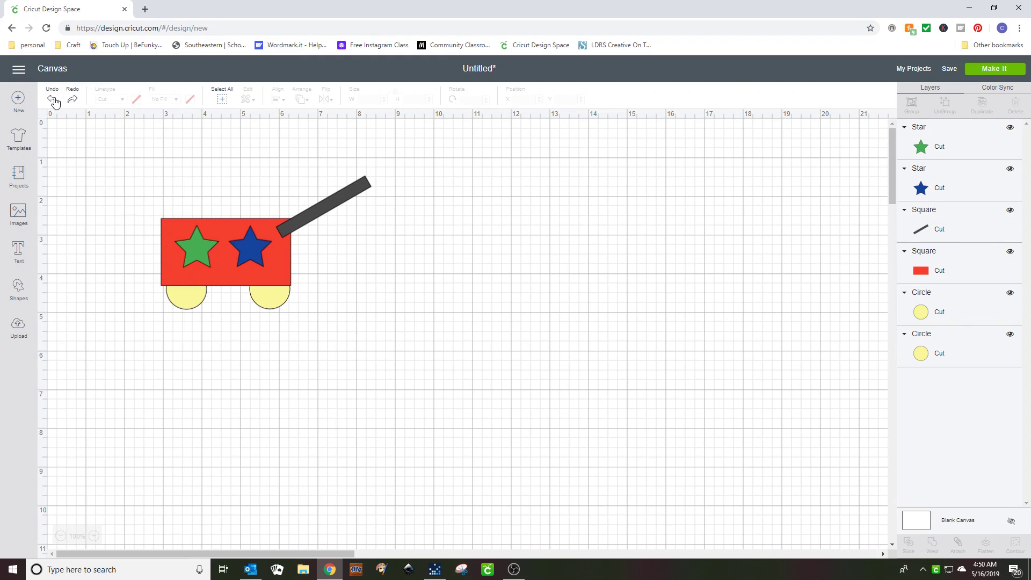
Try welding all the wagon shapes into a single shape, and undo the weld.
drag(88, 147, 420, 326)
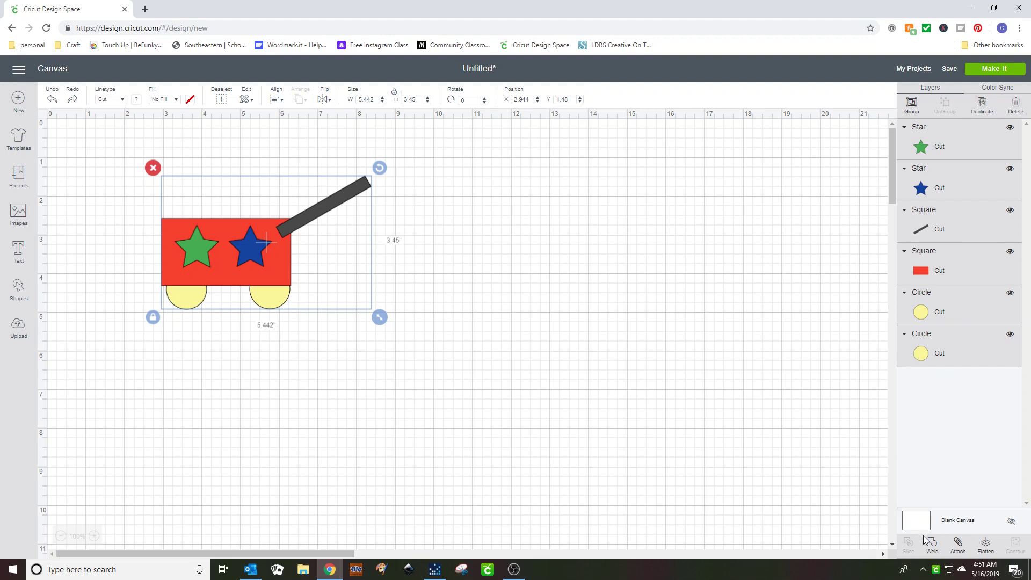
click(933, 546)
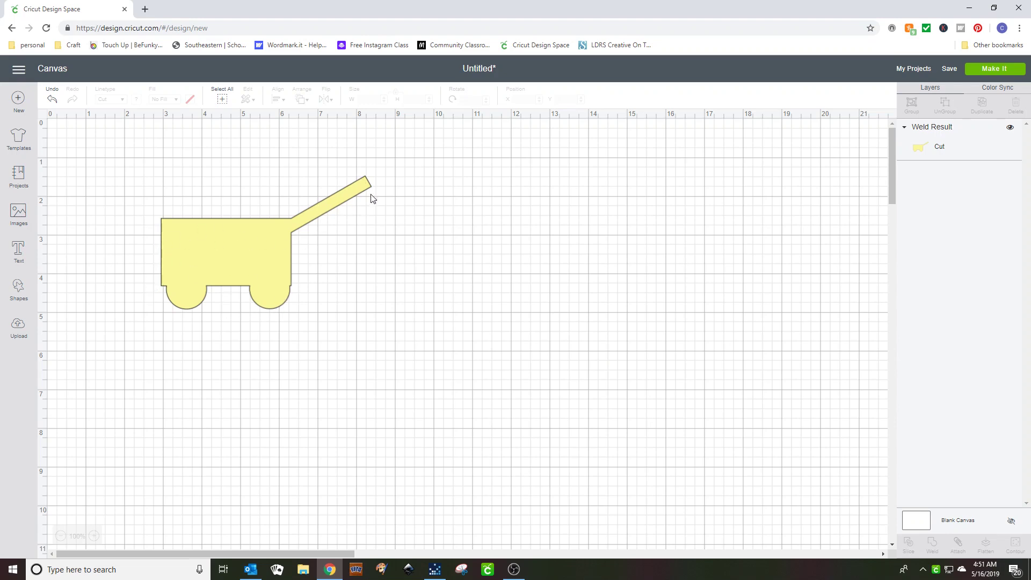
key(ctrl+z)
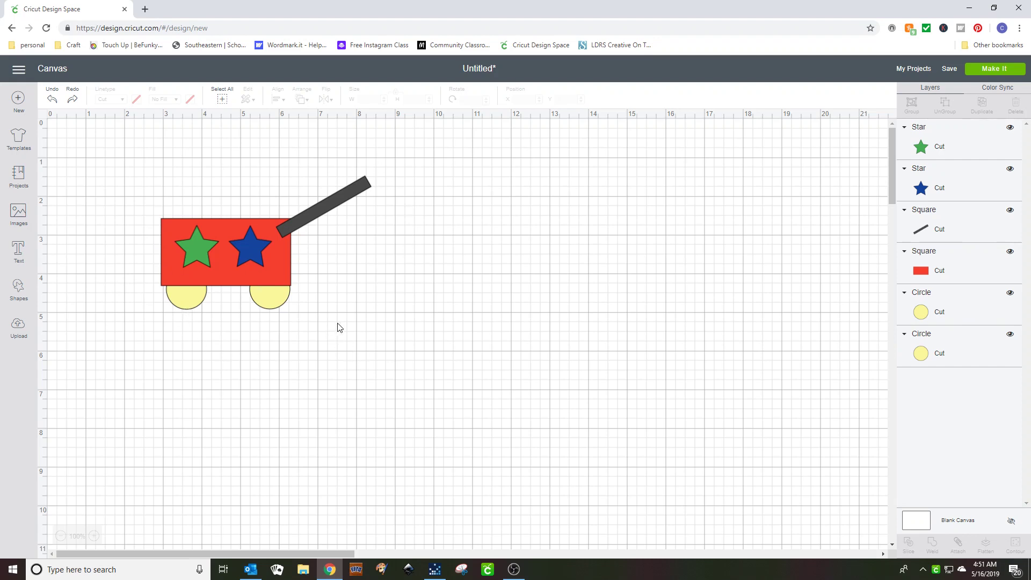
Attach the green and blue stars to each other.
click(192, 240)
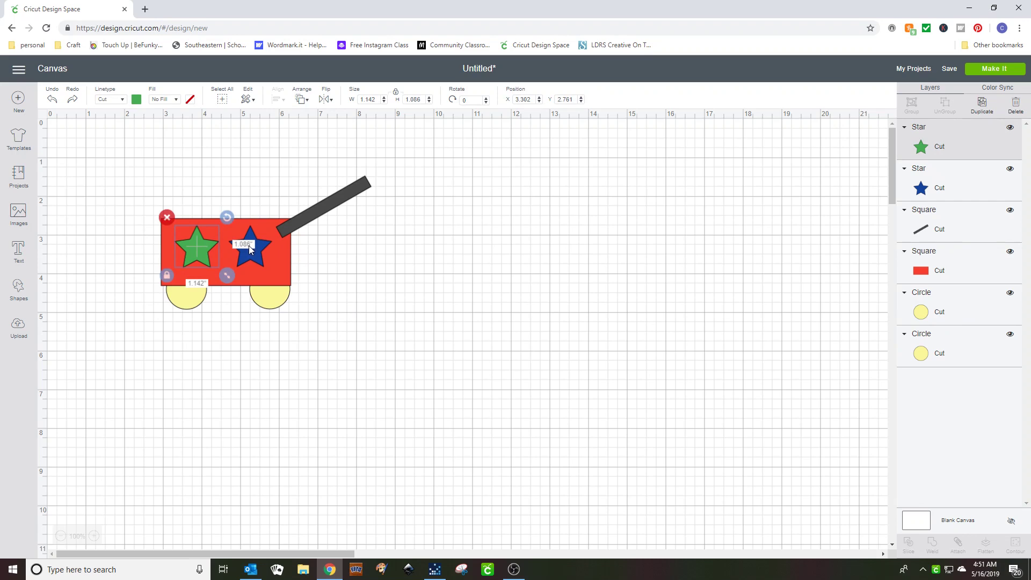
shift+click(252, 253)
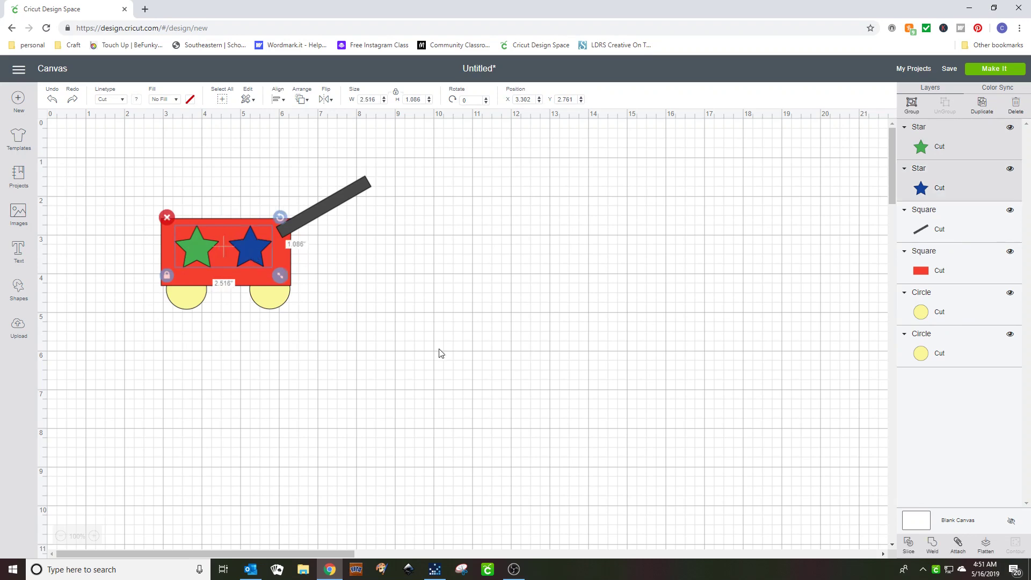
click(959, 544)
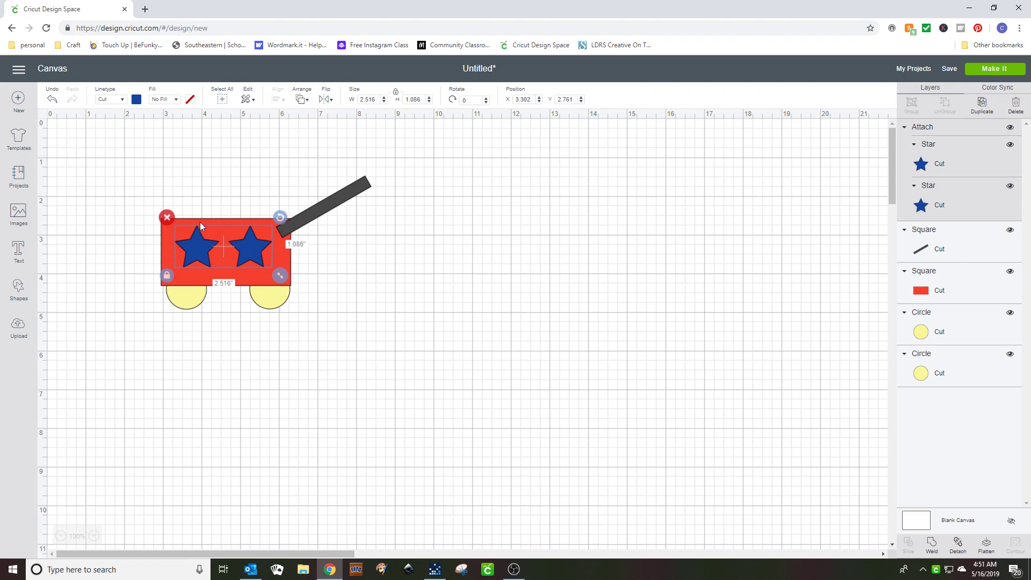
Attach the star pair to the red rectangle and move the attached piece away from the wheels and handle.
shift+click(170, 255)
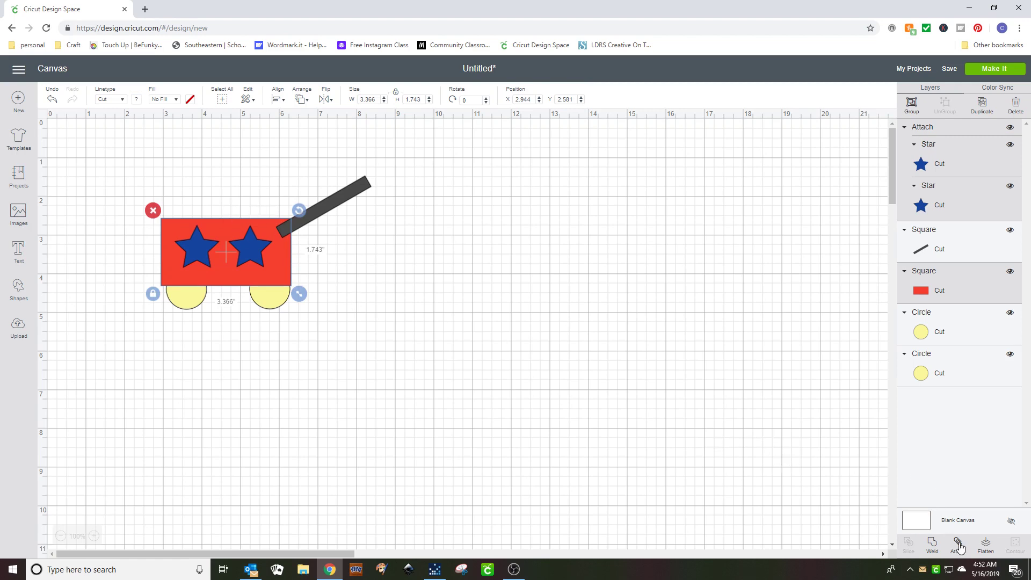
click(959, 545)
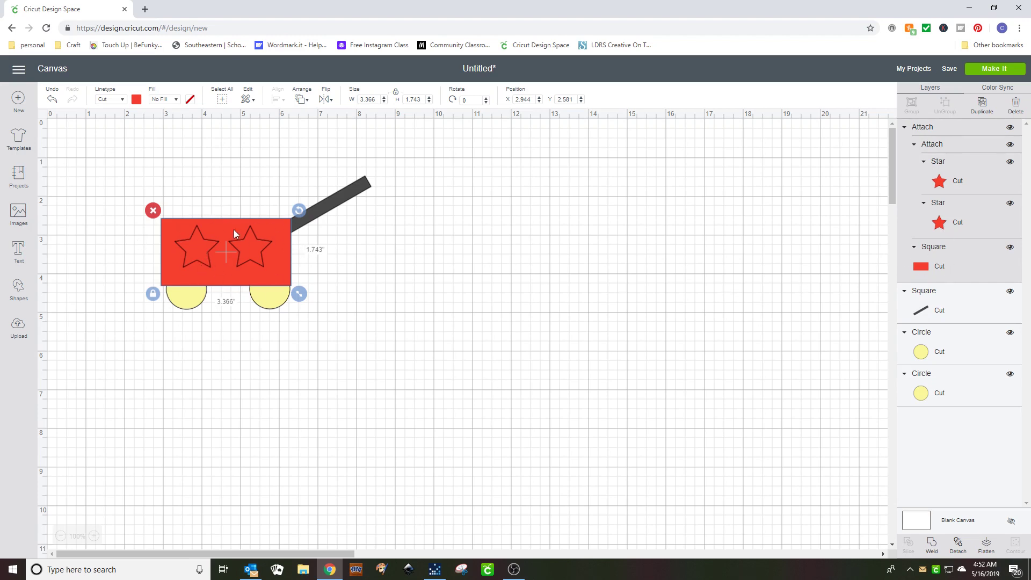
drag(204, 256, 443, 274)
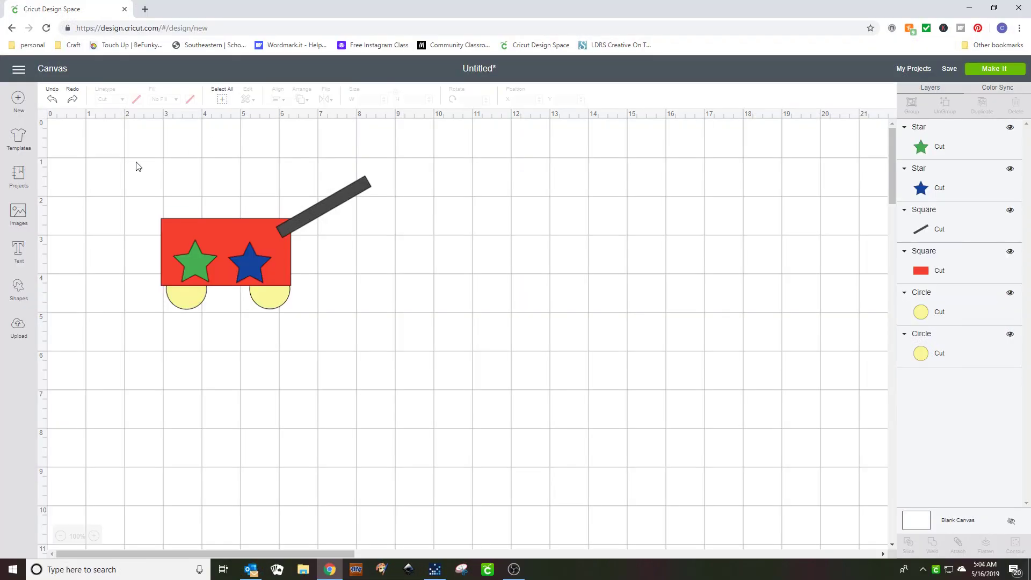
Group all of the wagon's stars, rectangles and circles together.
click(221, 99)
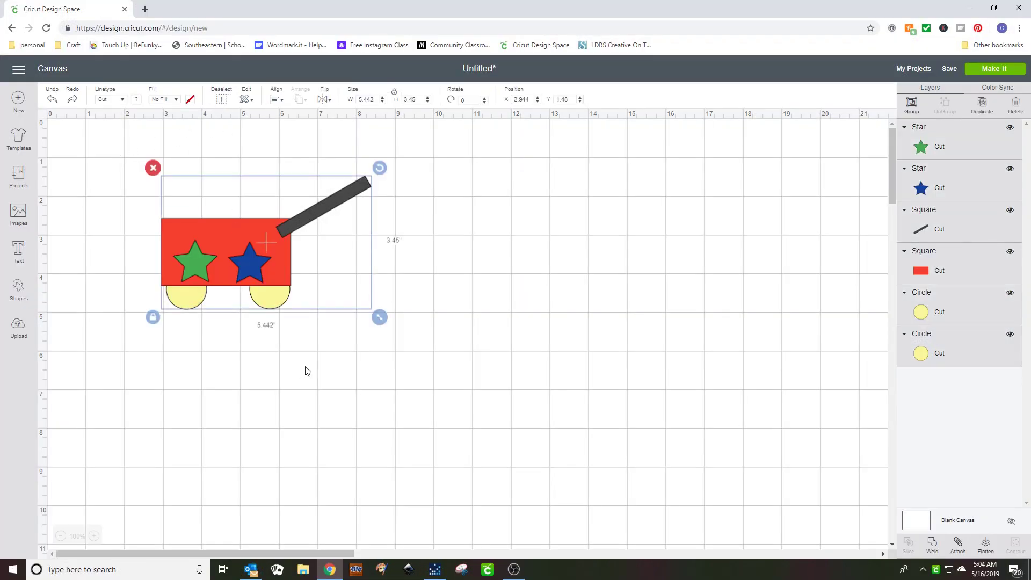
click(912, 105)
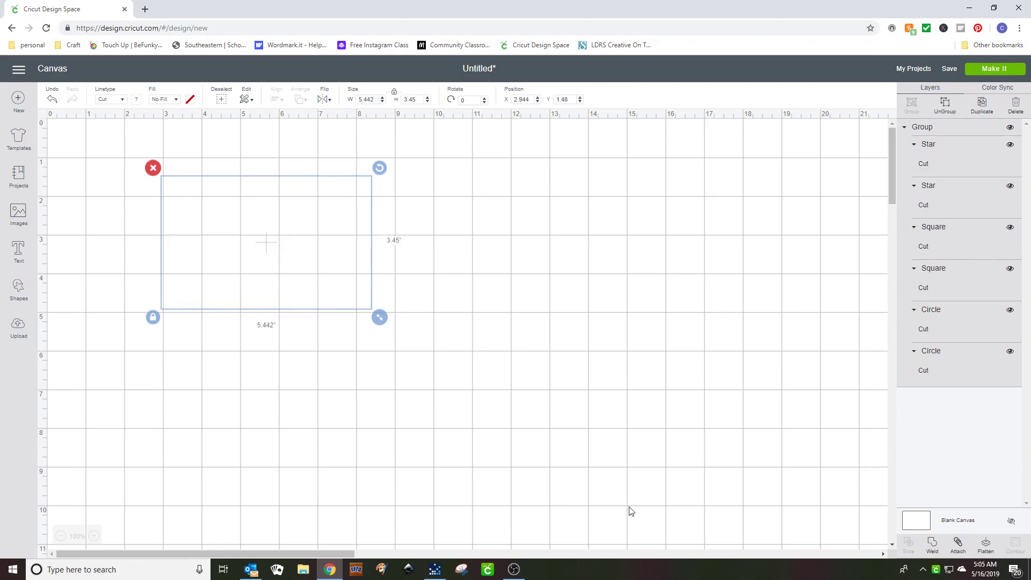
Move the wagon group to about X 3.556, Y 1.785 and check the green star's colour option within the group.
drag(190, 264, 226, 262)
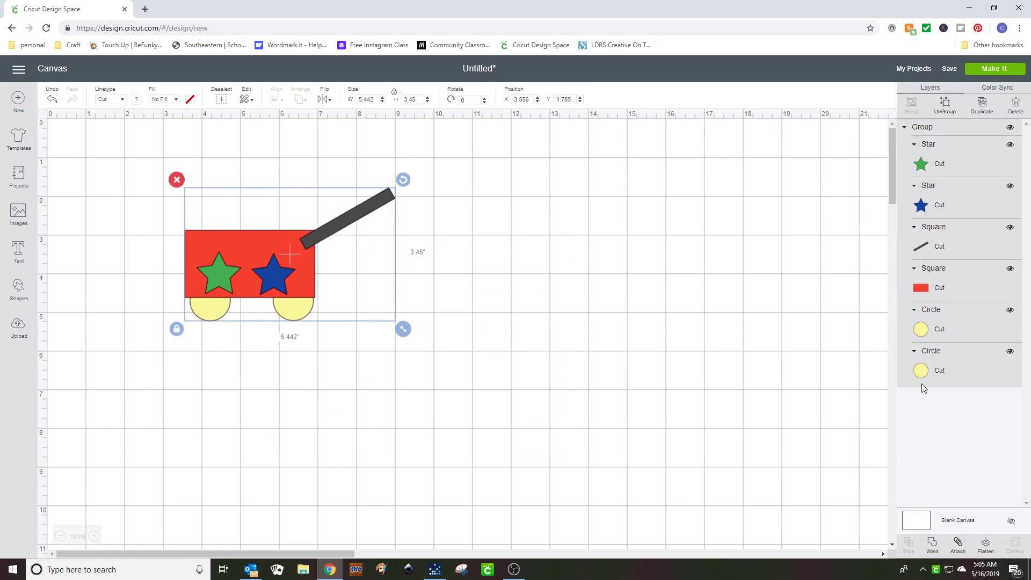
click(945, 165)
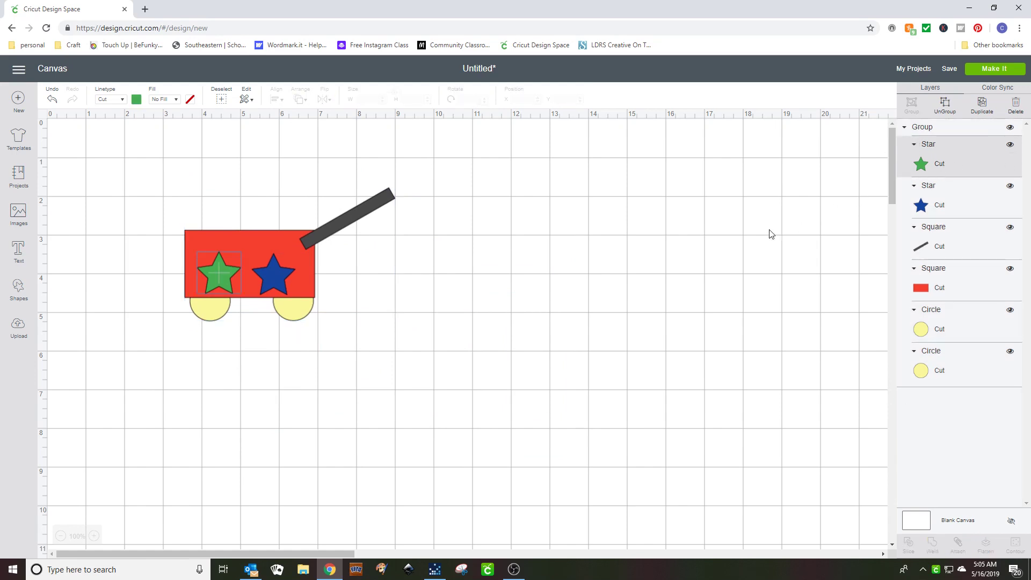
click(135, 105)
click(279, 150)
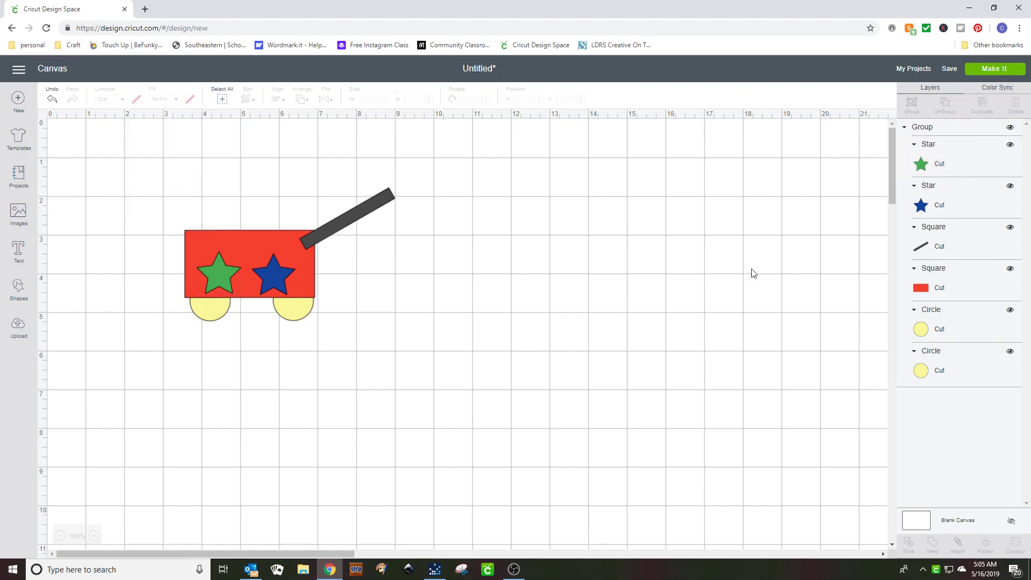
click(236, 265)
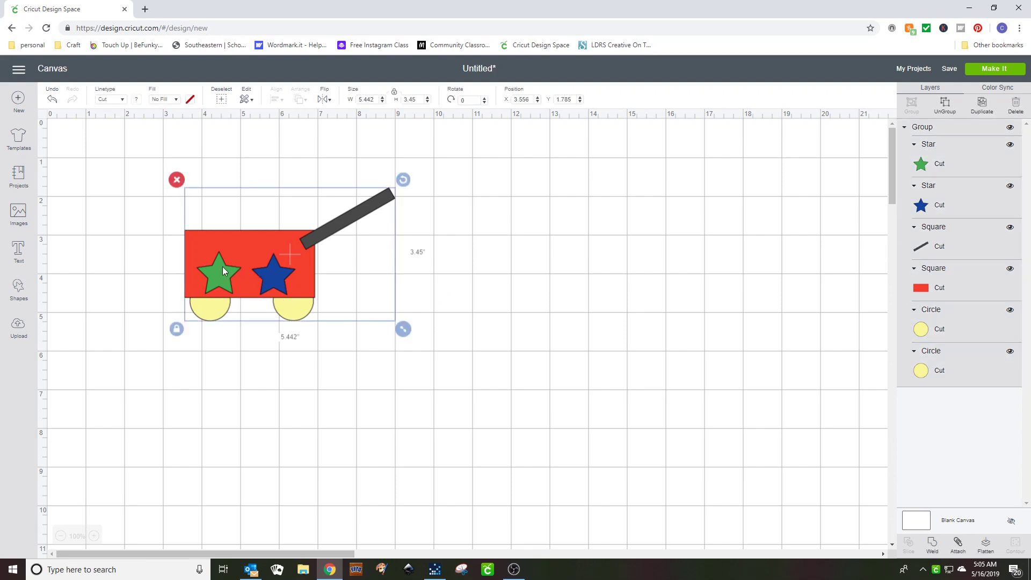
click(591, 218)
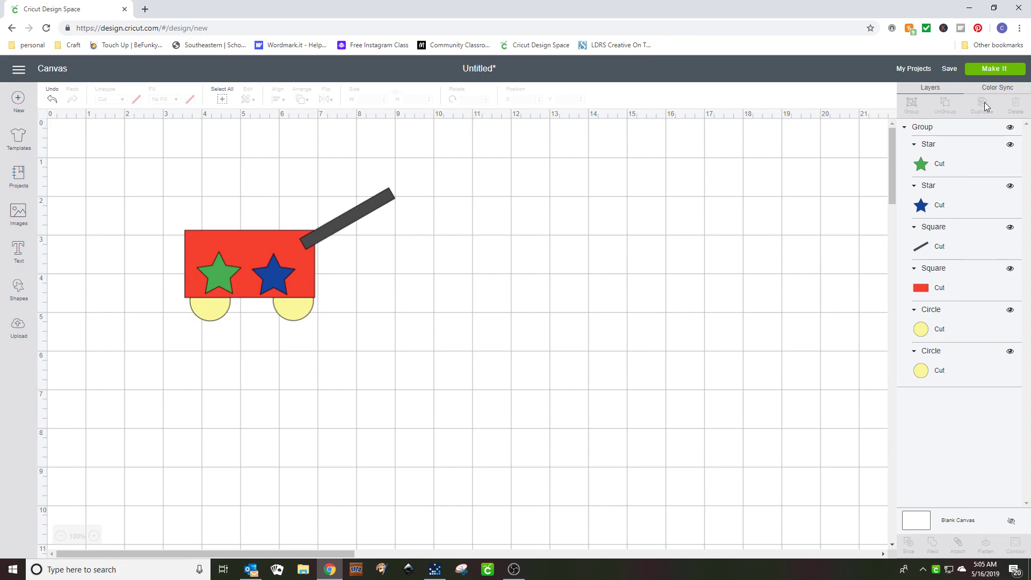
Duplicate the wagon group four times and spread the copies in two rows to the right of the original.
click(253, 247)
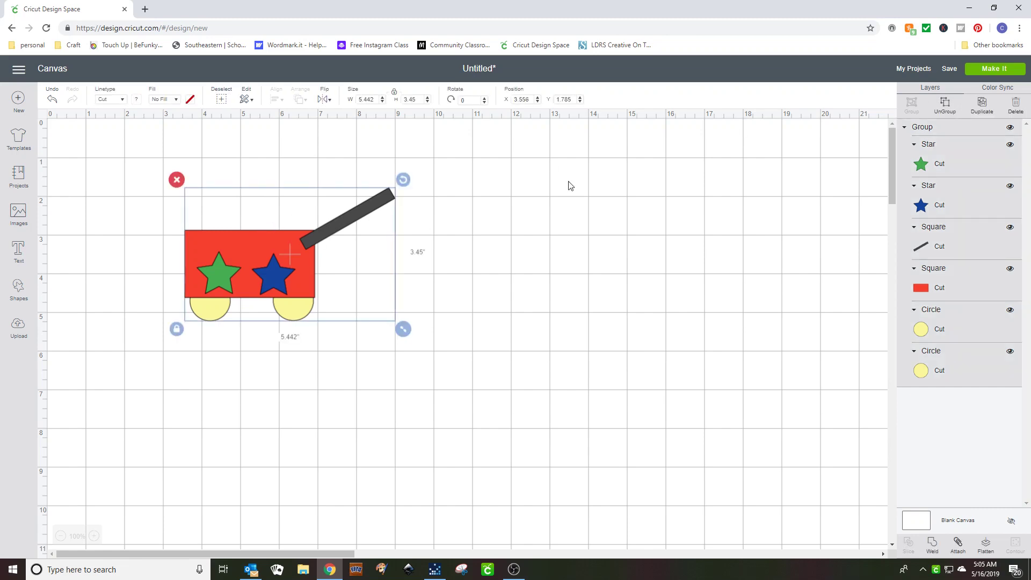
click(980, 107)
click(977, 106)
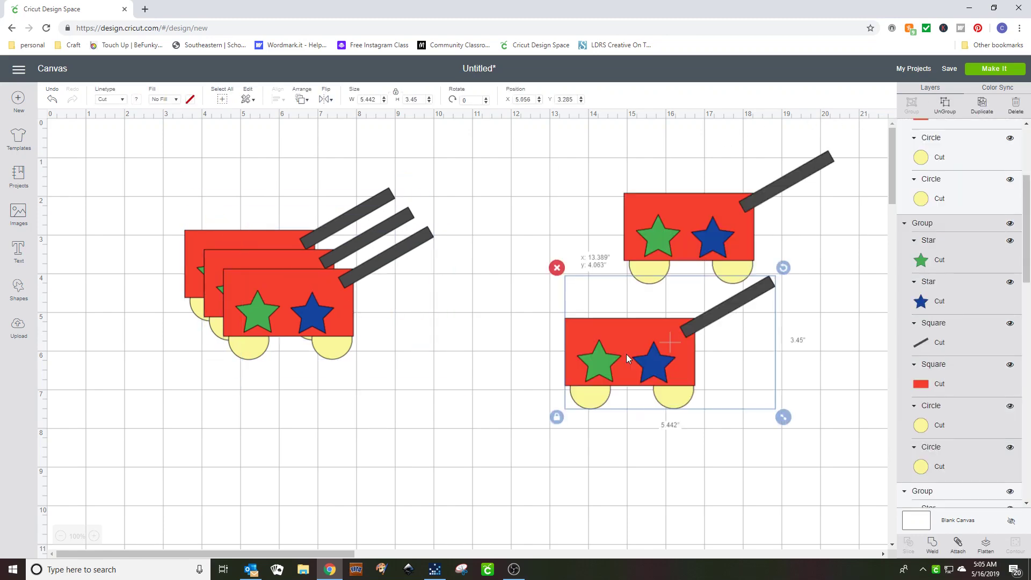
drag(627, 354, 651, 367)
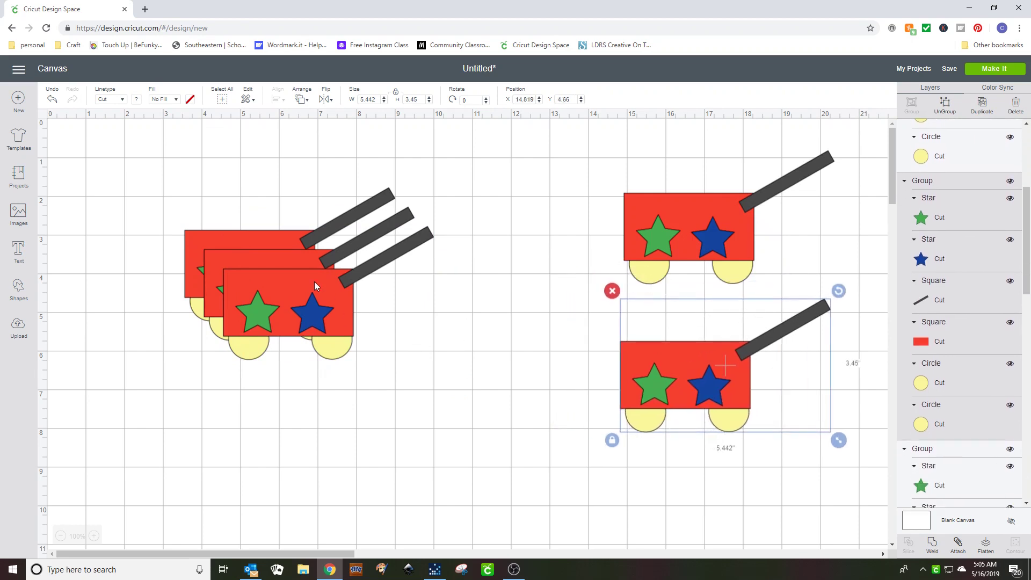
drag(314, 285, 494, 356)
drag(298, 287, 518, 236)
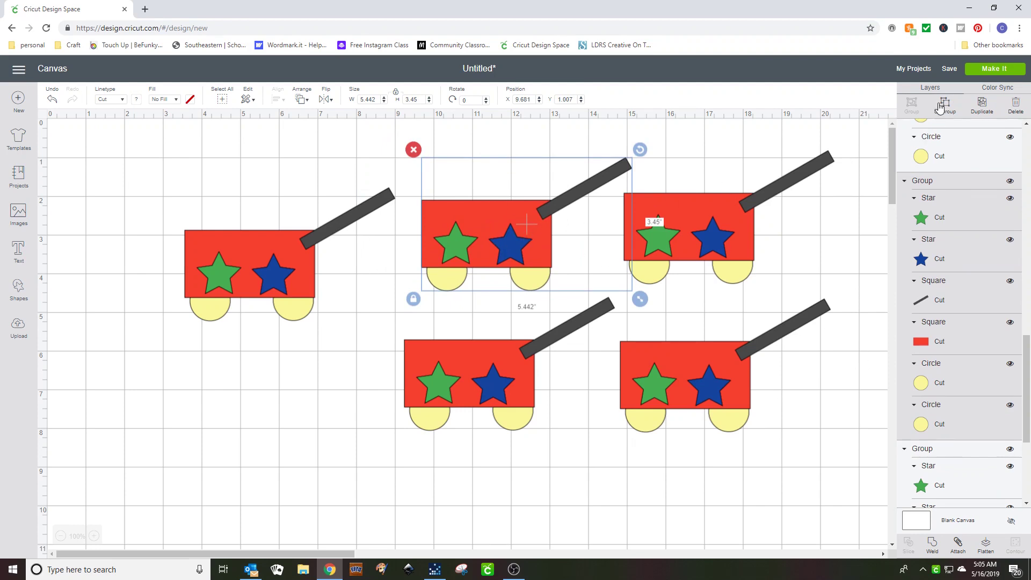
Ungroup the four duplicated wagons, leaving the original wagon grouped.
key(Delete)
key(ctrl+z)
click(940, 132)
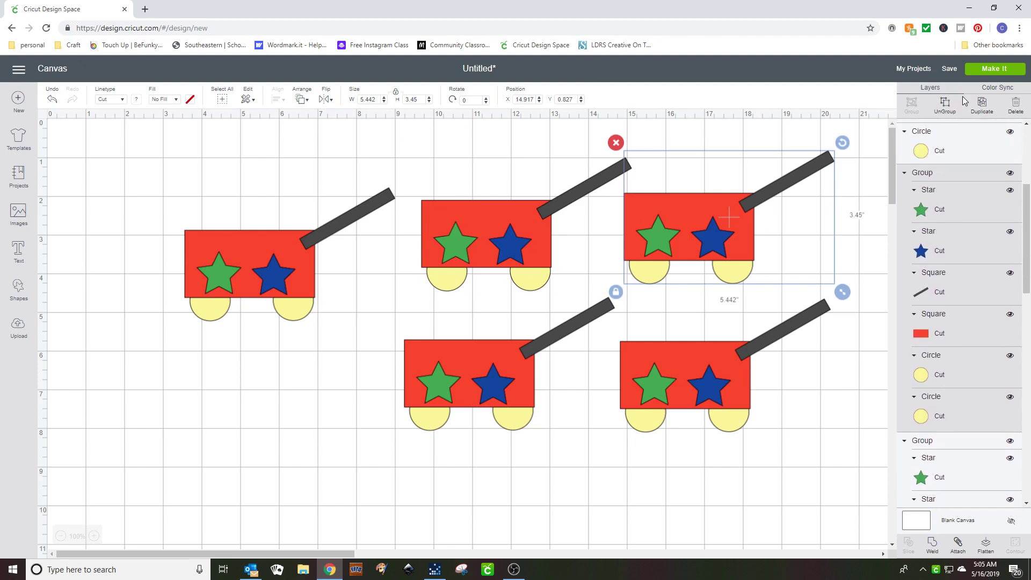
key(Tab)
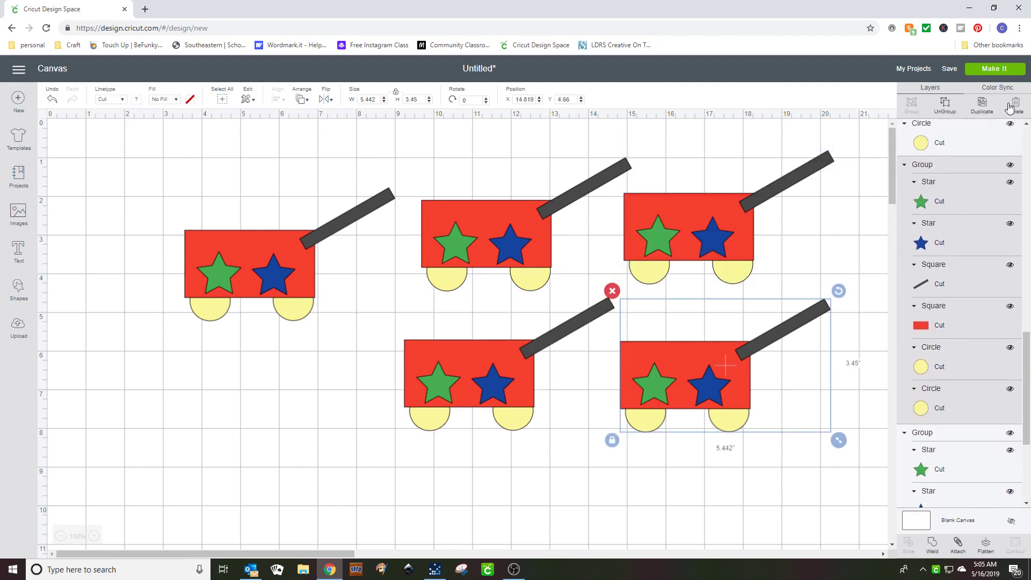
Move the original wagon group toward the canvas's upper-left corner and shrink it to about 3.914 by 2.481 inches.
click(204, 264)
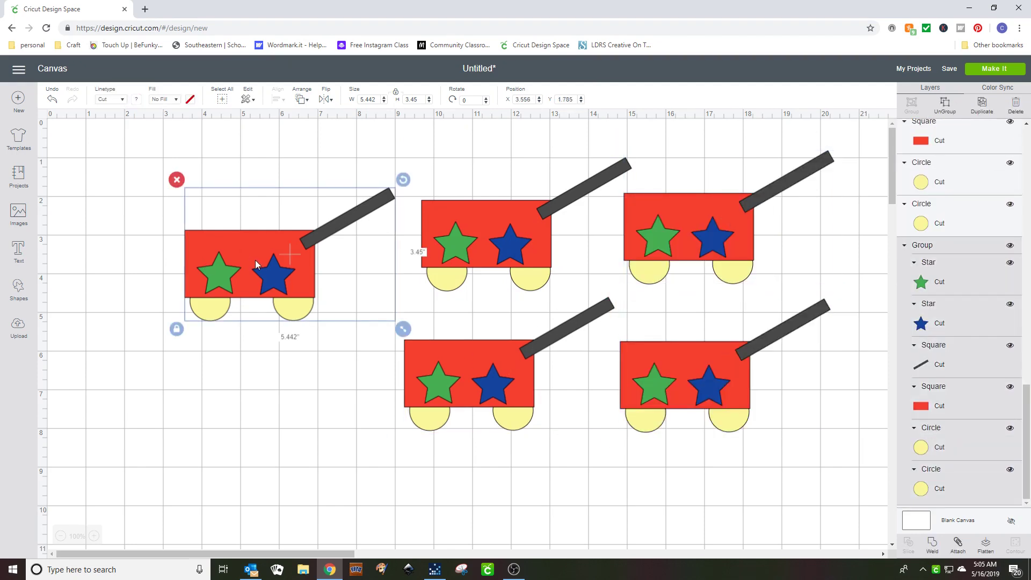
drag(255, 264, 170, 231)
drag(317, 307, 256, 254)
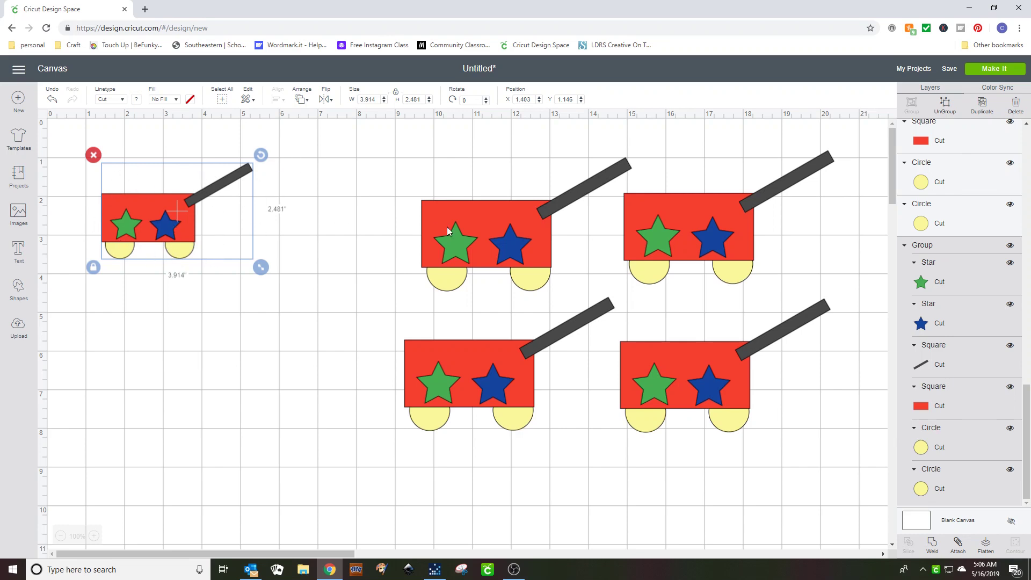
Nudge the green star on the ungrouped copy nearest the small wagon, and move that whole copy to about X 6.667, Y 0.882.
mouse_move(465, 237)
mouse_down()
mouse_move(431, 226)
mouse_move(461, 234)
mouse_up()
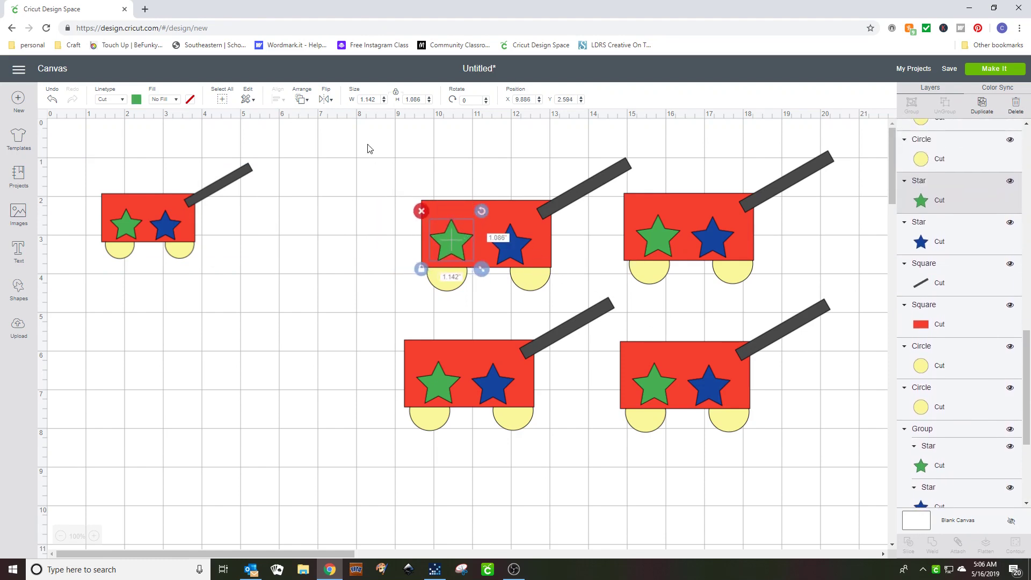
drag(381, 149, 457, 288)
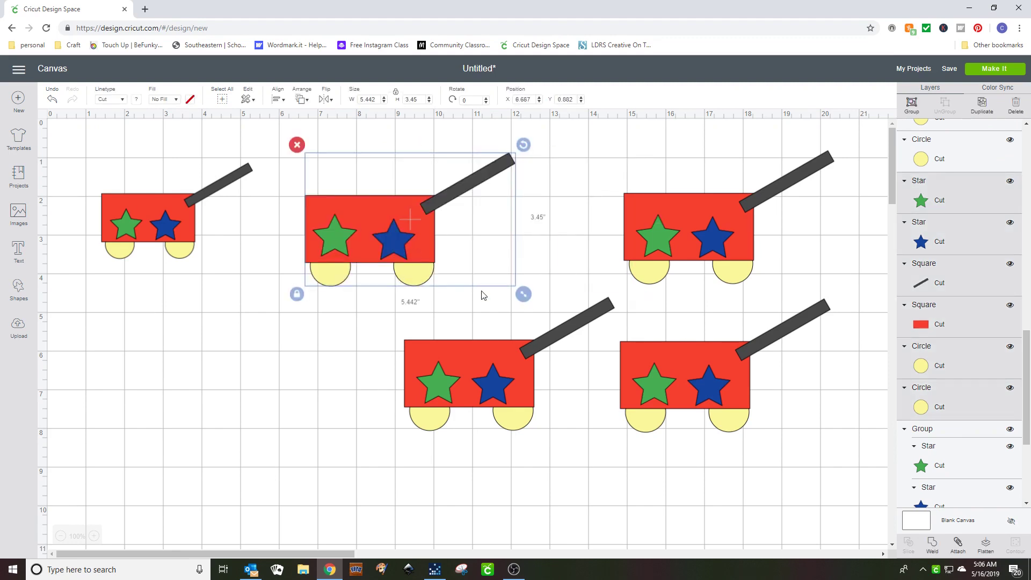
Try welding that copy into one shape placed below the small wagon and shrunk to about 4.108 by 2.604 inches, and undo it all.
click(935, 544)
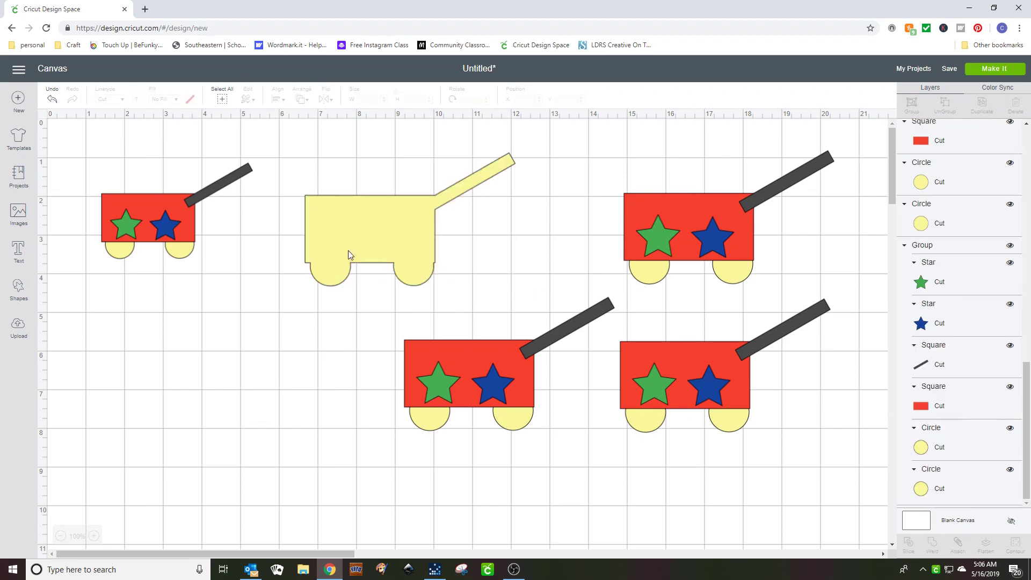
drag(350, 252, 141, 383)
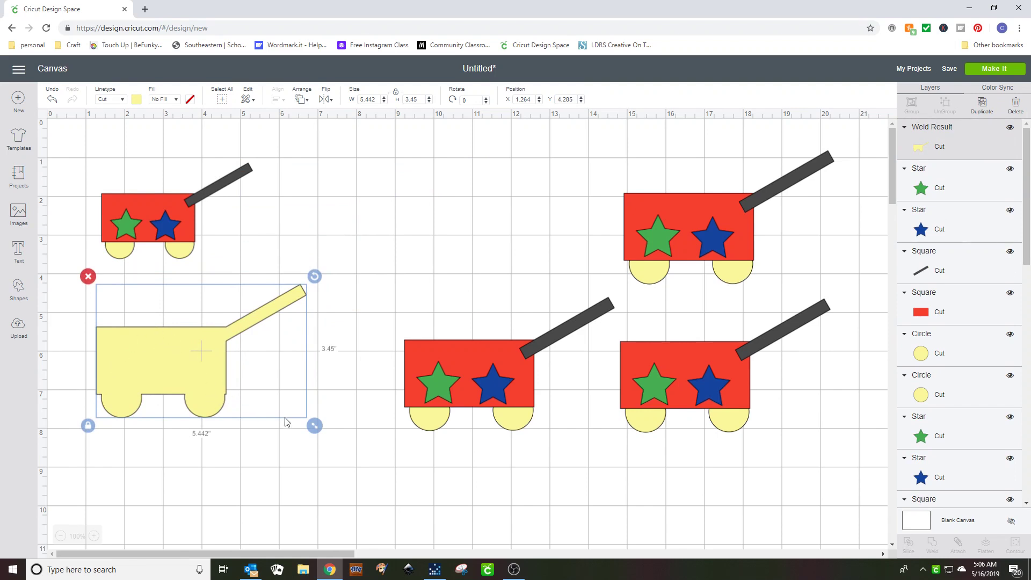
drag(315, 426, 274, 402)
mouse_move(148, 349)
mouse_down()
mouse_move(170, 341)
mouse_move(149, 339)
mouse_up()
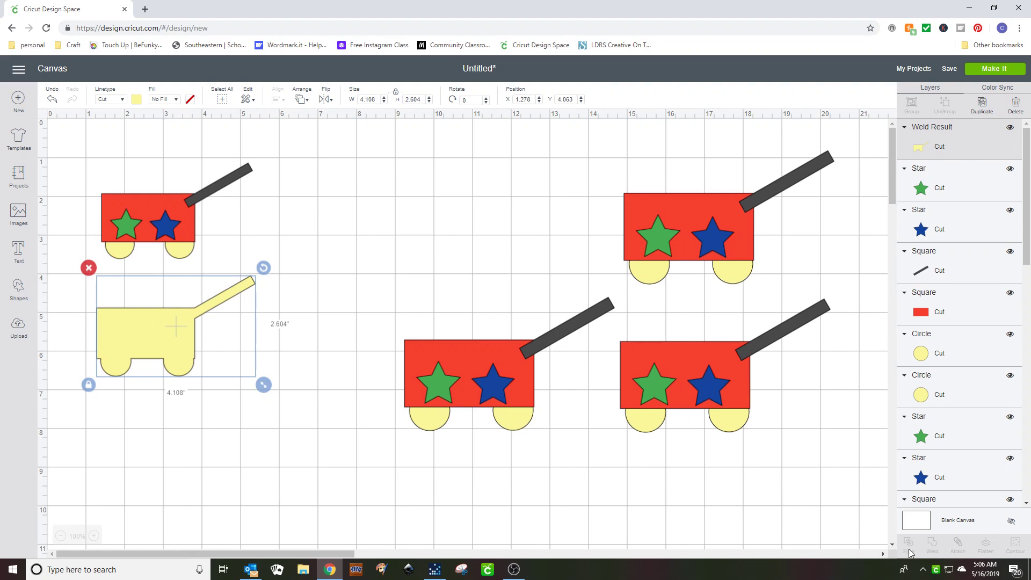
click(52, 98)
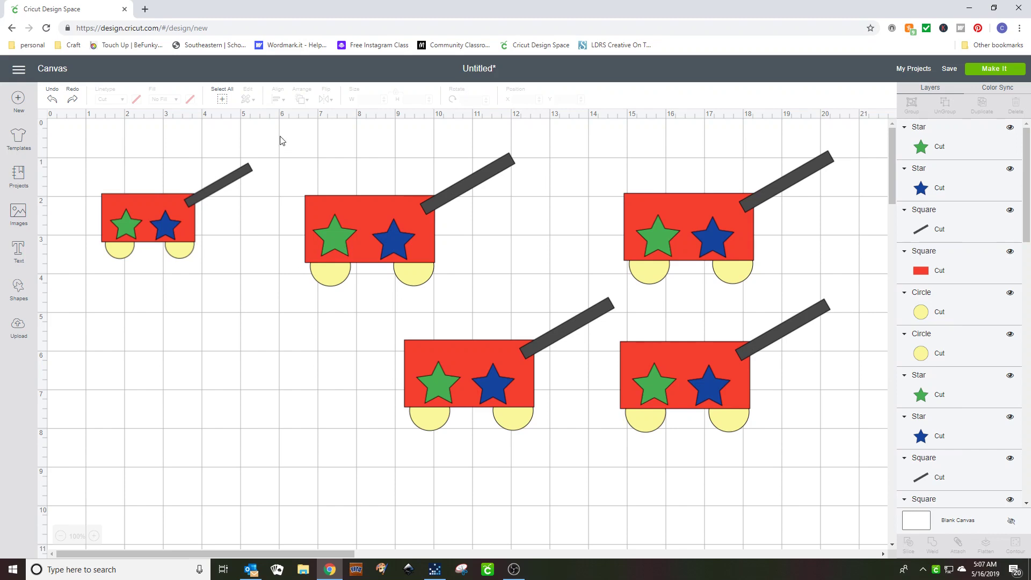
Weld all shapes of the ungrouped copy beside the small wagon and move the welded shape below the small wagon.
drag(280, 140, 471, 281)
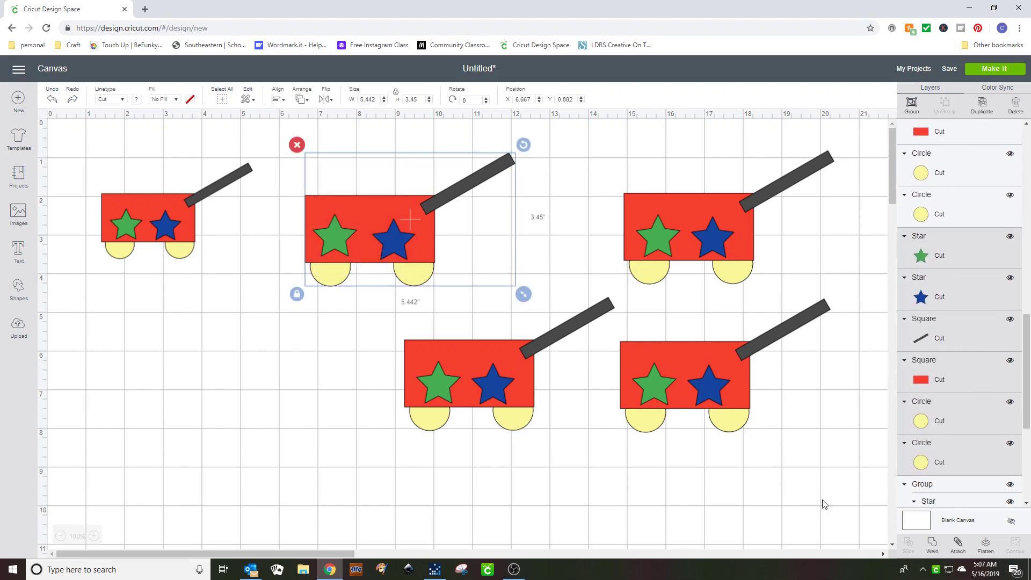
click(932, 545)
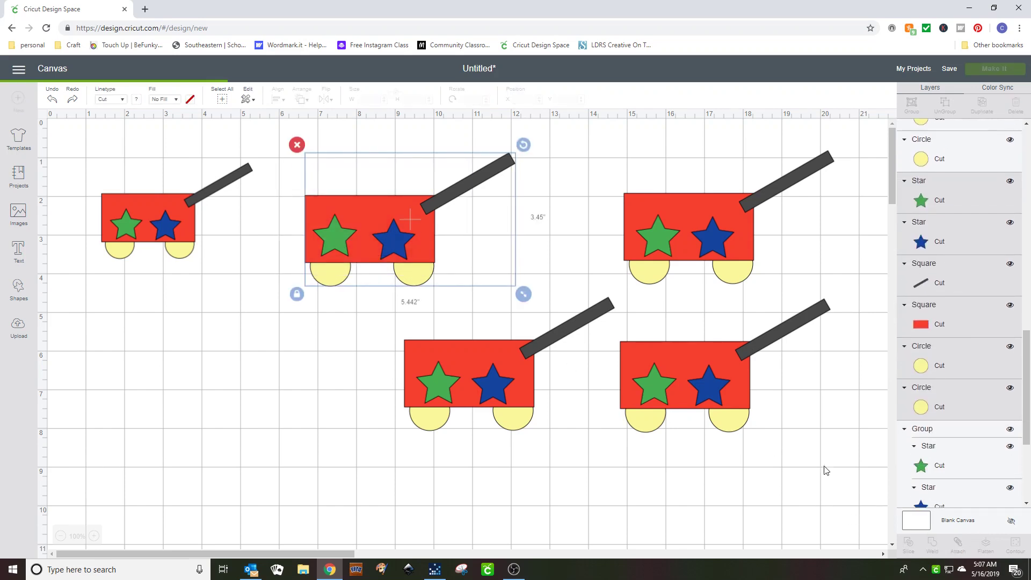
drag(389, 251, 161, 369)
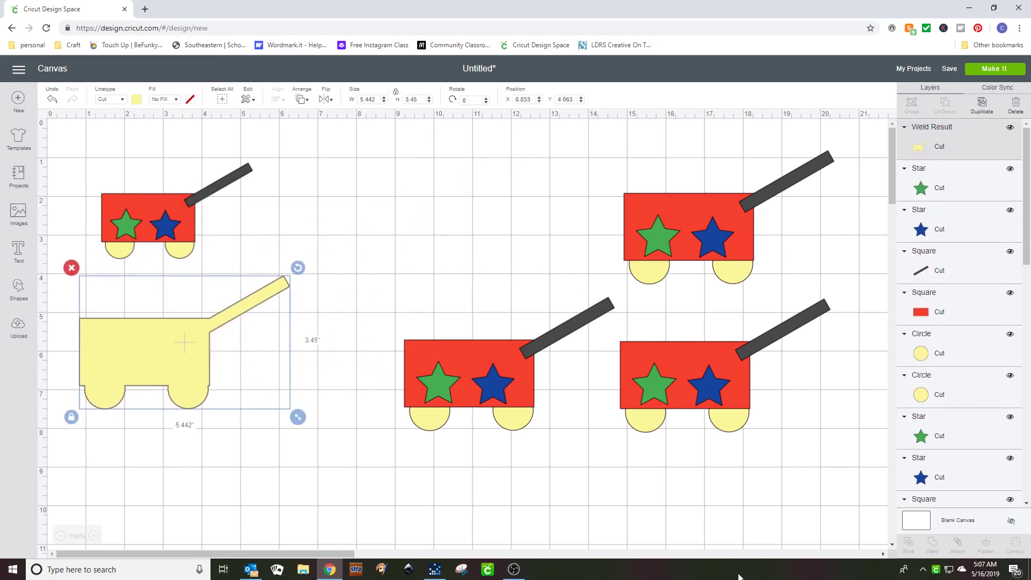
Attach all shapes of the lower middle wagon copy, move it beside the small wagon, and check its two star layers.
click(450, 356)
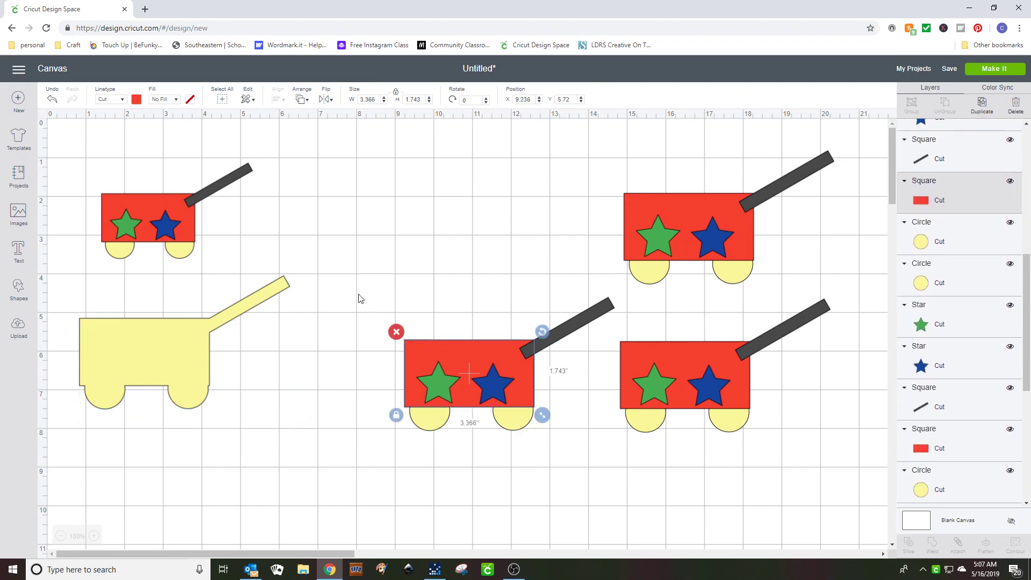
drag(358, 280, 553, 430)
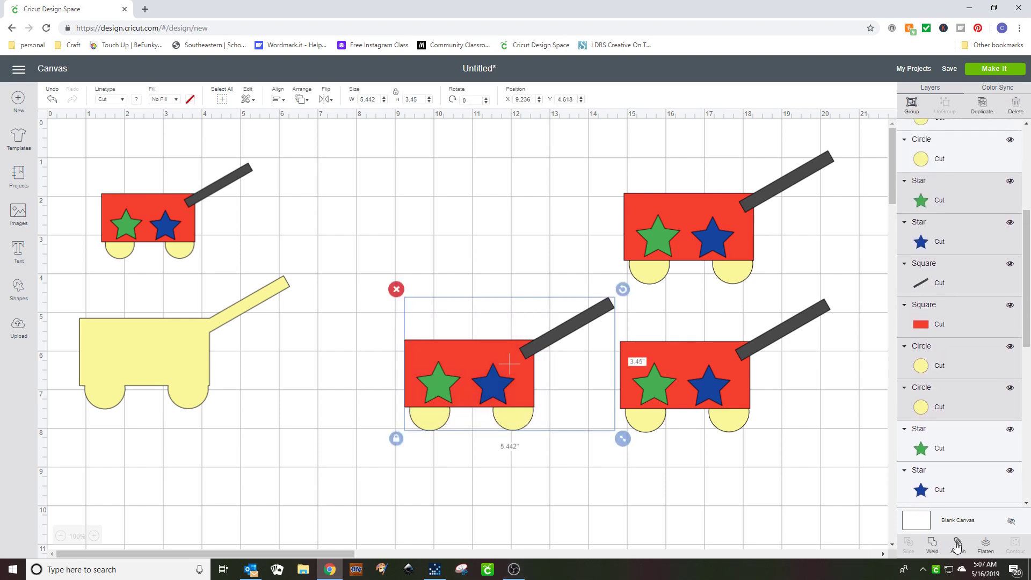
click(959, 543)
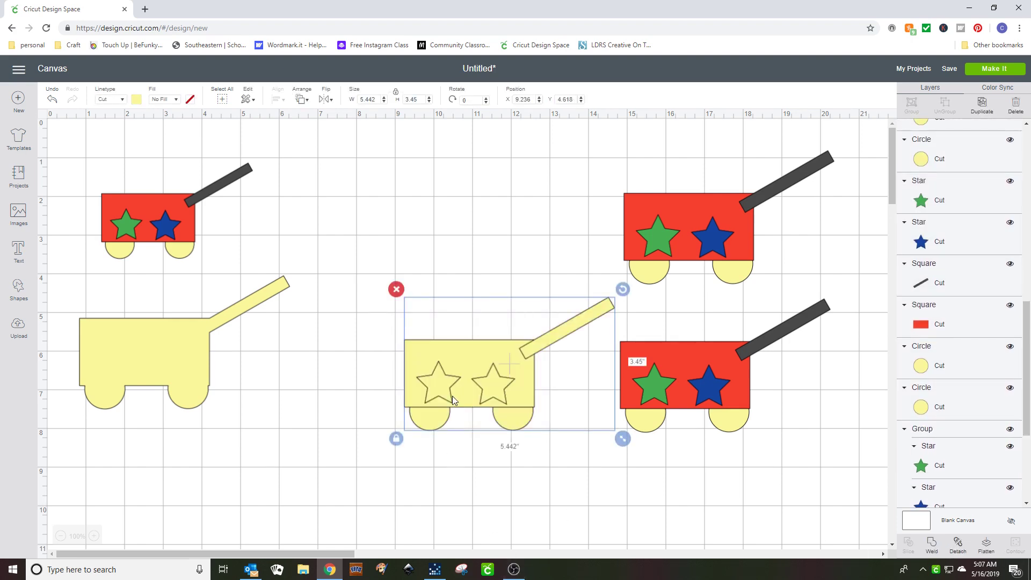
drag(466, 398, 381, 239)
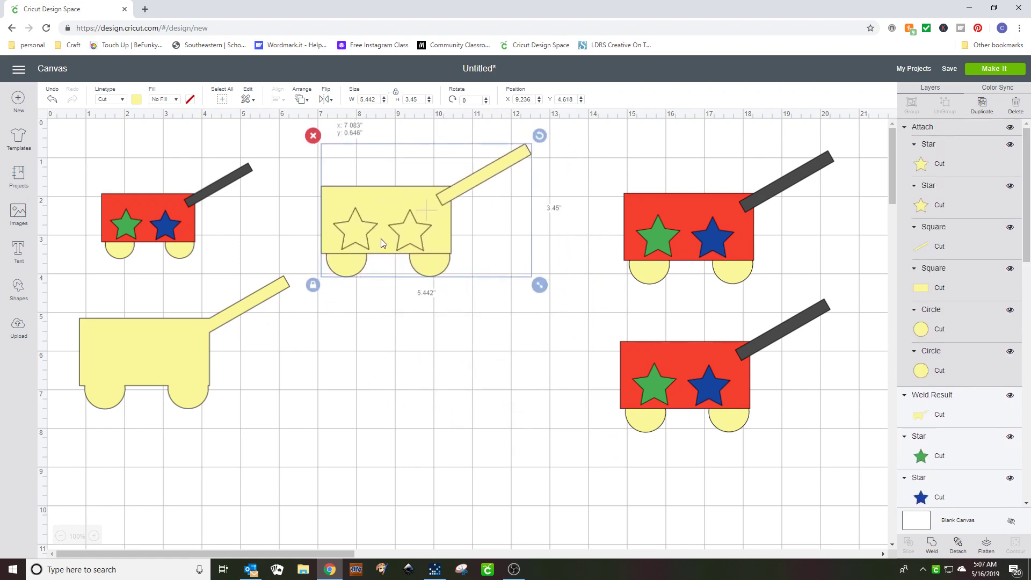
click(923, 173)
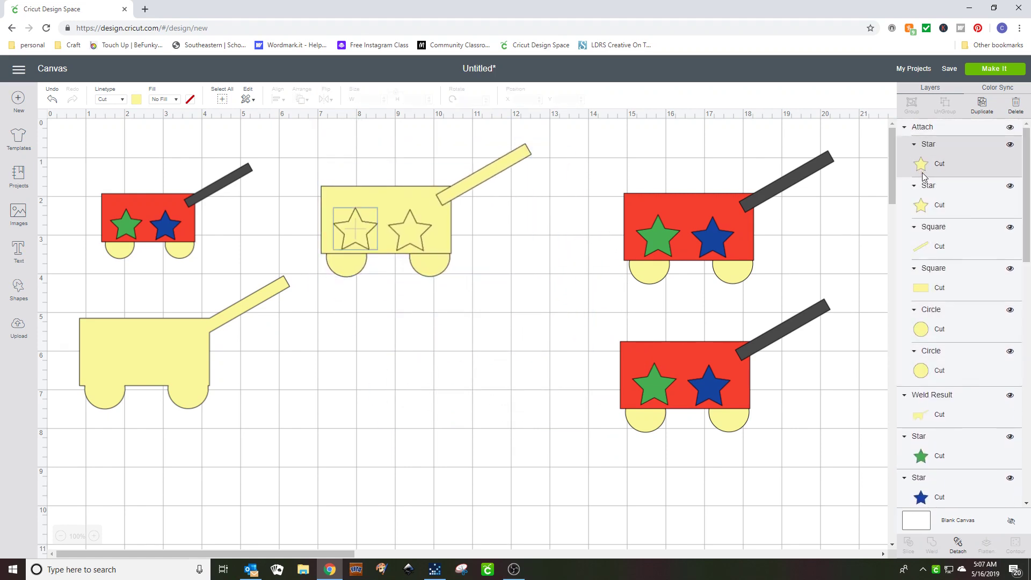
click(931, 204)
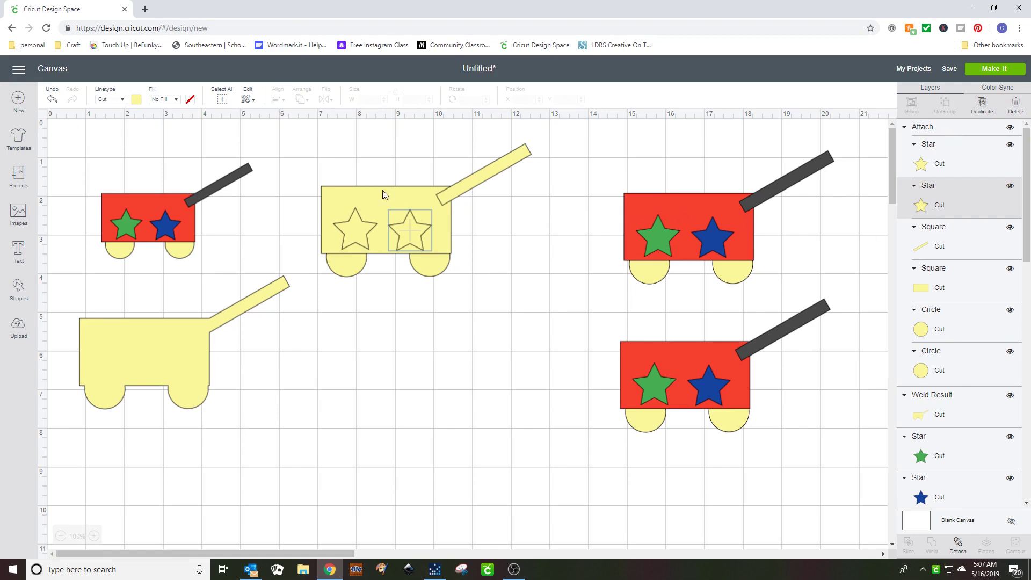
click(435, 188)
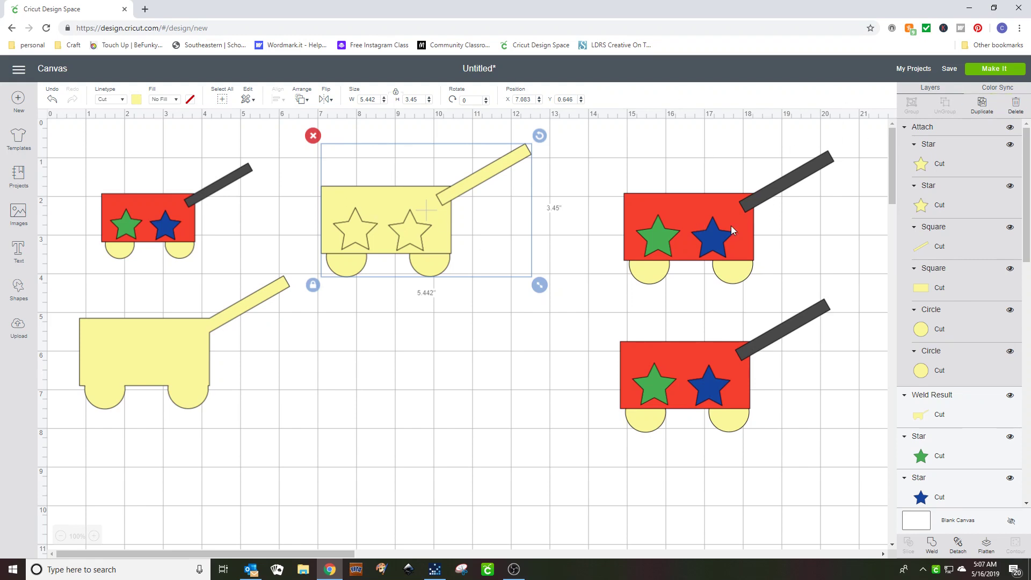
Flatten all shapes of the upper right wagon copy and move the flattened wagon below the attached one.
drag(599, 130, 794, 288)
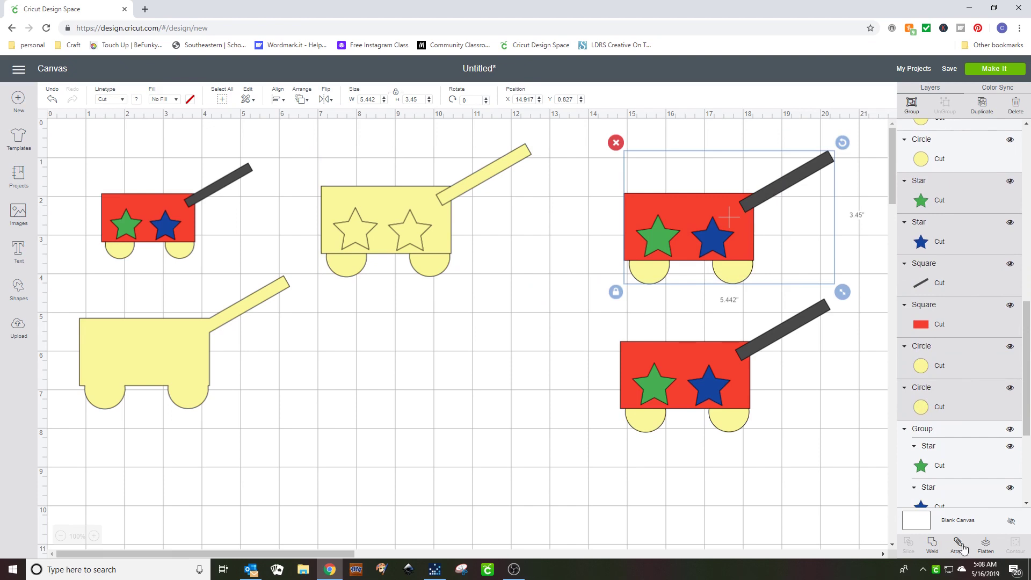
click(987, 545)
drag(704, 240, 403, 413)
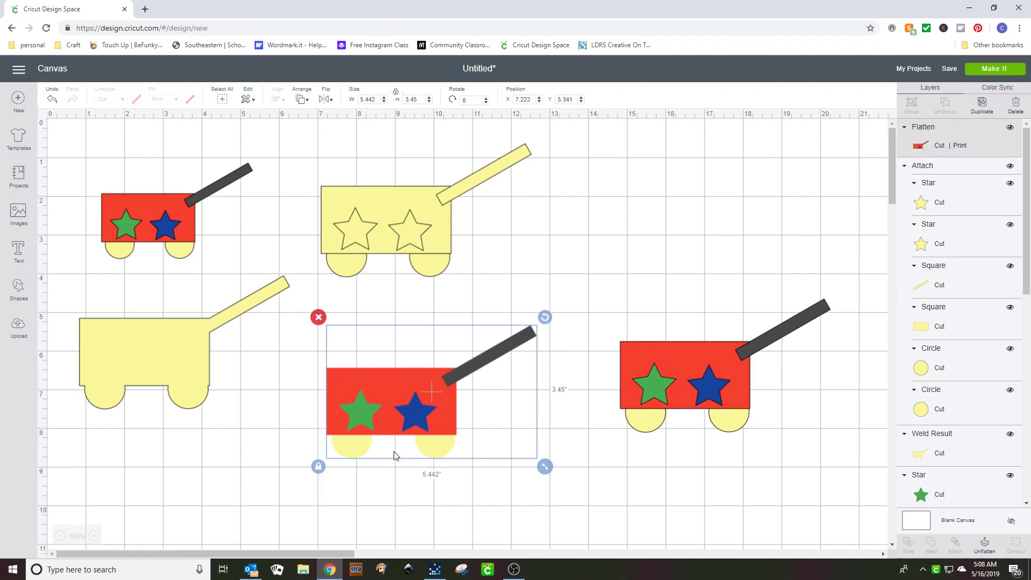
Delete all shapes of the remaining ungrouped wagon copy at the right of the canvas.
click(605, 286)
drag(597, 258, 808, 442)
key(Delete)
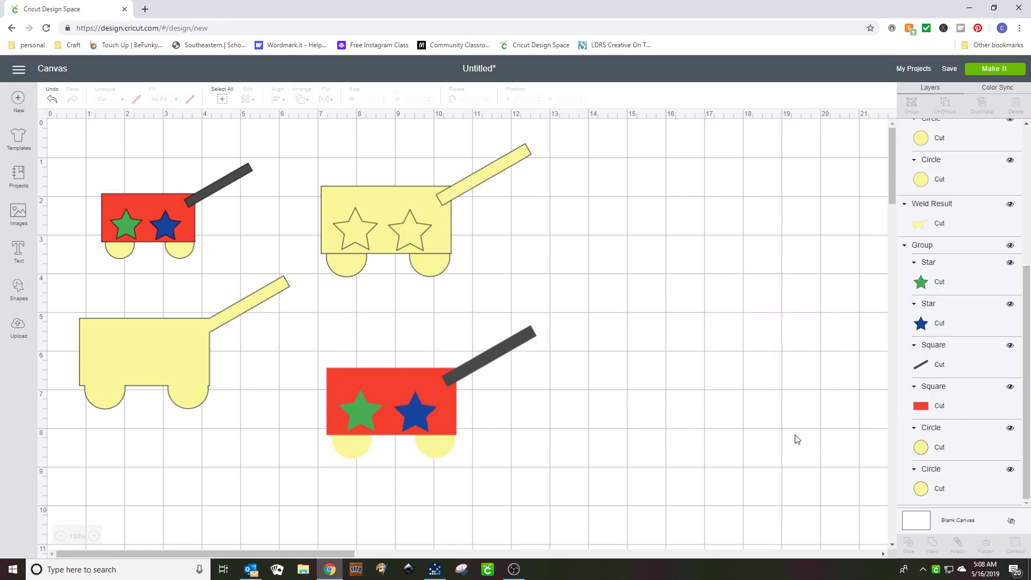
Open the cutting mat preview for the project and examine the print-then-cut, dark grey, red and green mats.
click(1008, 72)
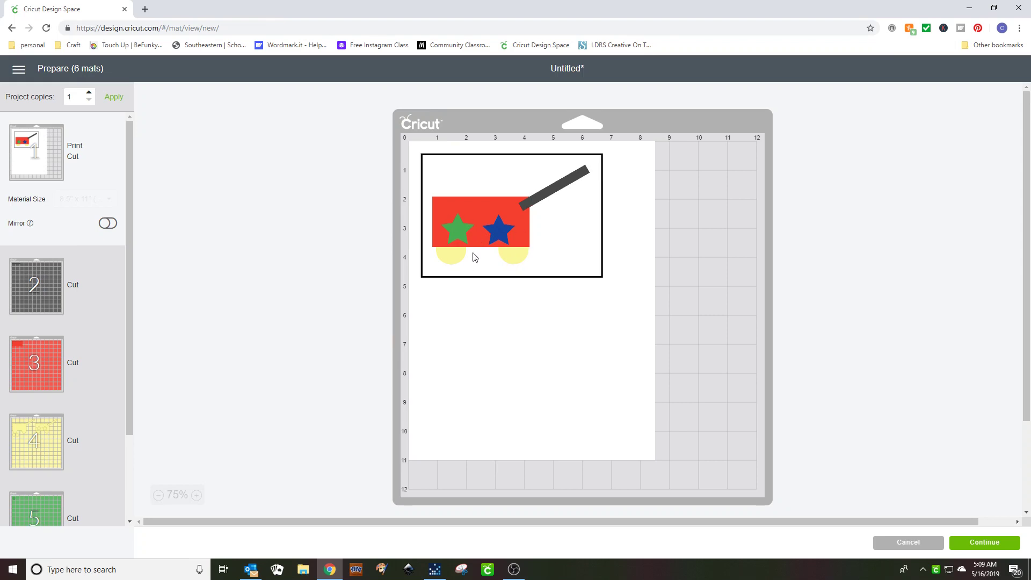
click(32, 301)
click(38, 360)
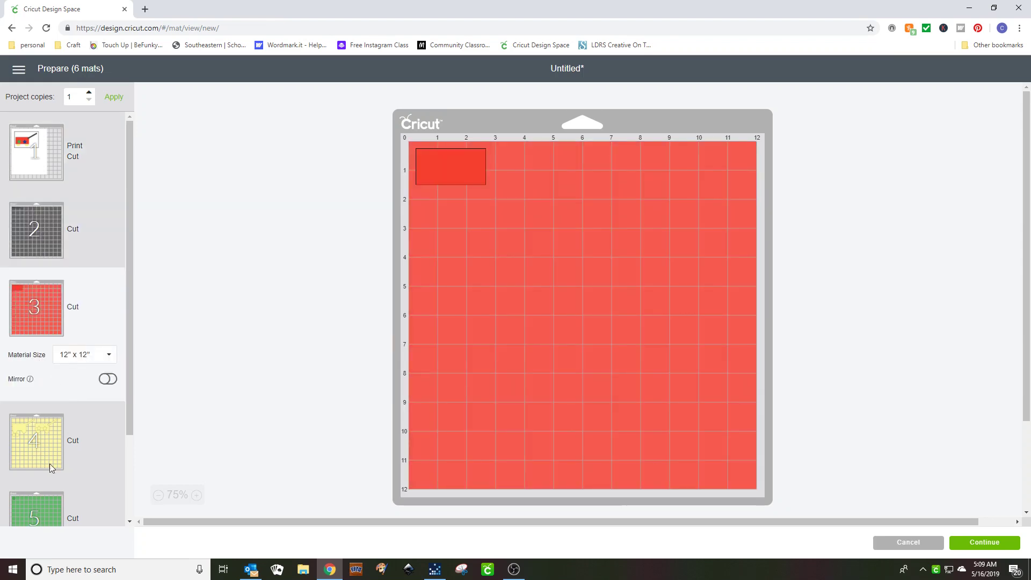
click(38, 505)
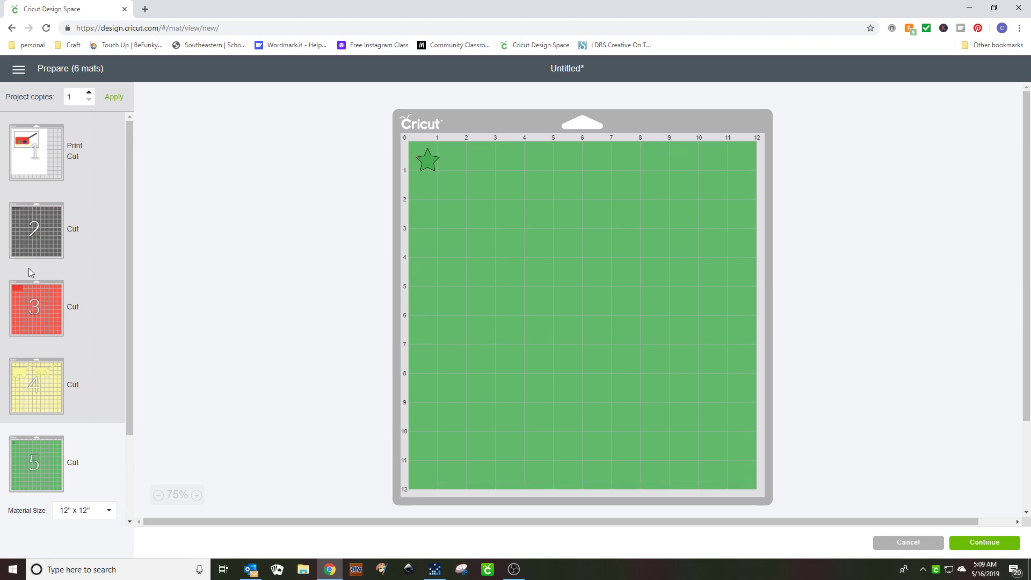
Examine the yellow cutting mat, return to the canvas and delete all four wagons.
click(61, 354)
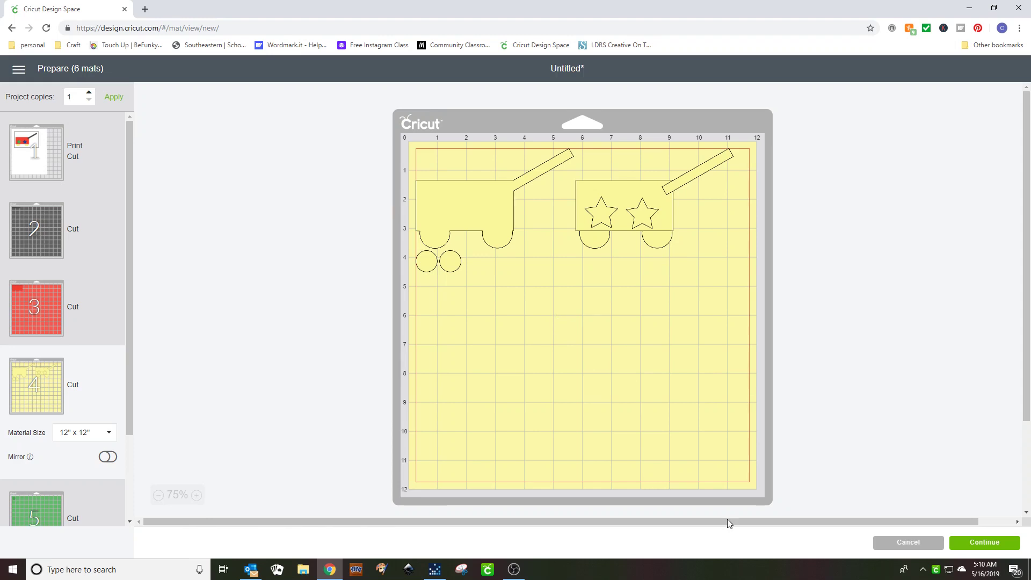
click(897, 543)
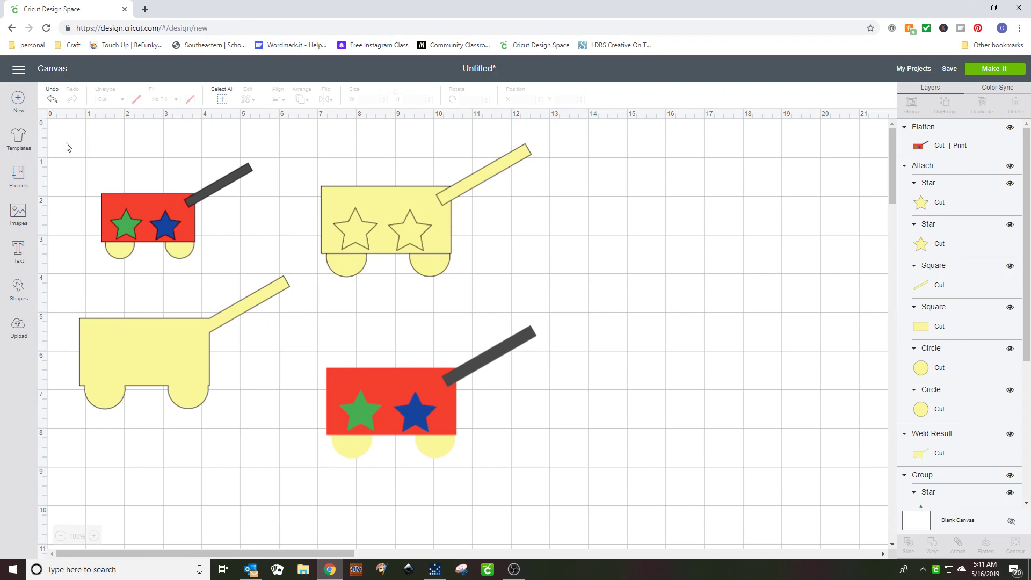
click(222, 99)
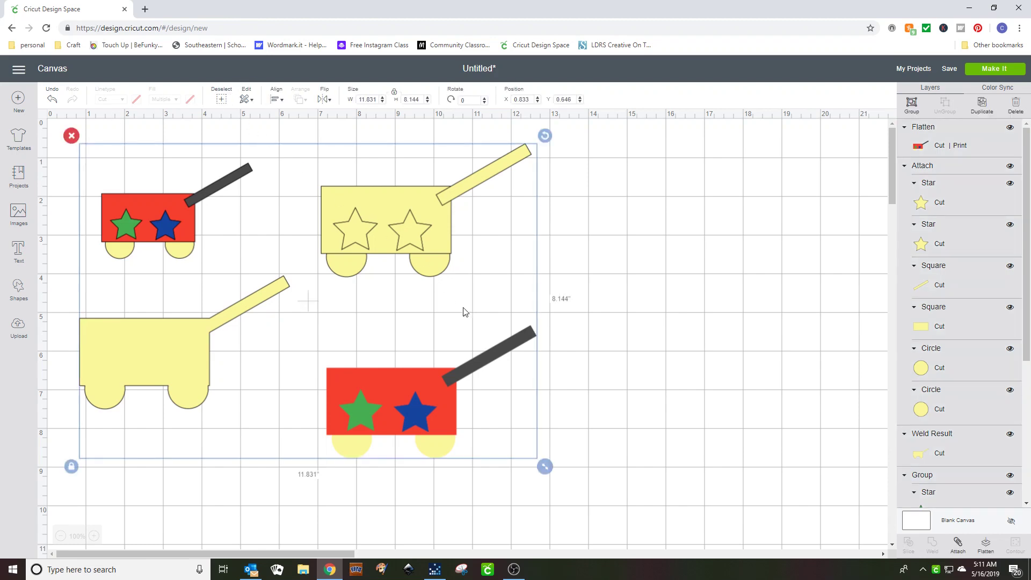
key(Delete)
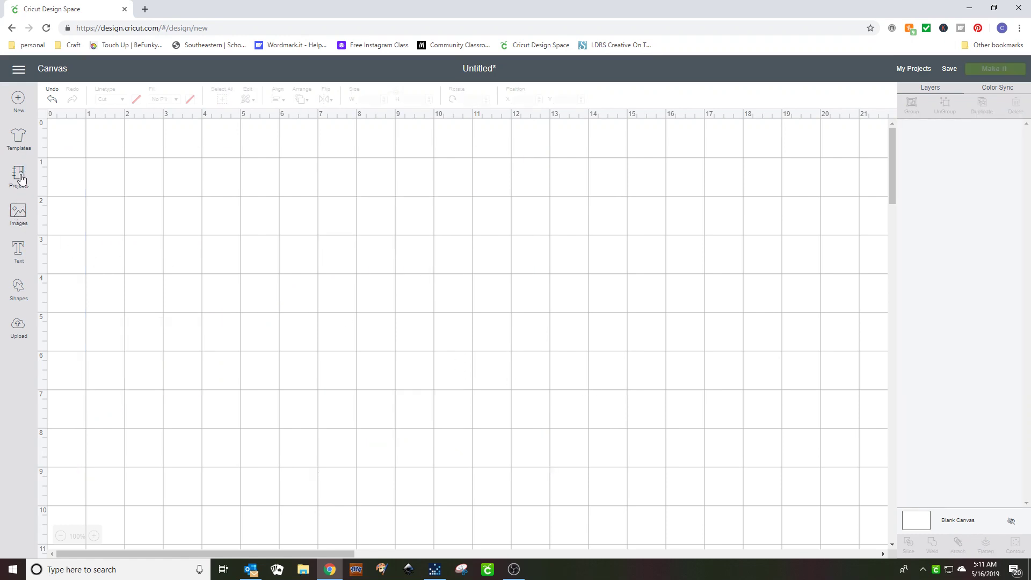
Add a square, unlock its proportions, stretch it into a rectangle about 13.6 by 6.2 inches, and colour it white.
click(19, 290)
click(61, 212)
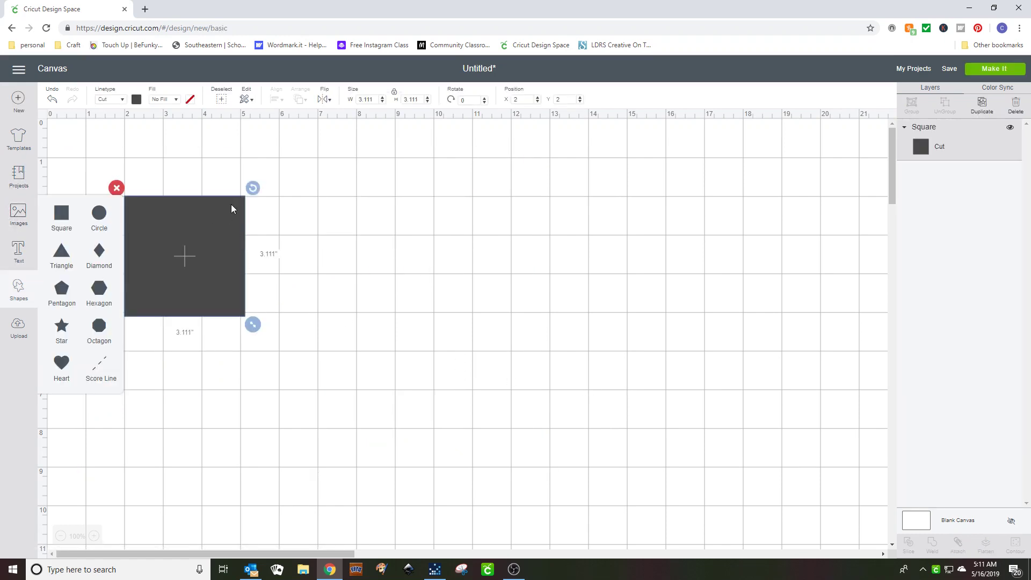
drag(253, 325, 442, 330)
click(116, 509)
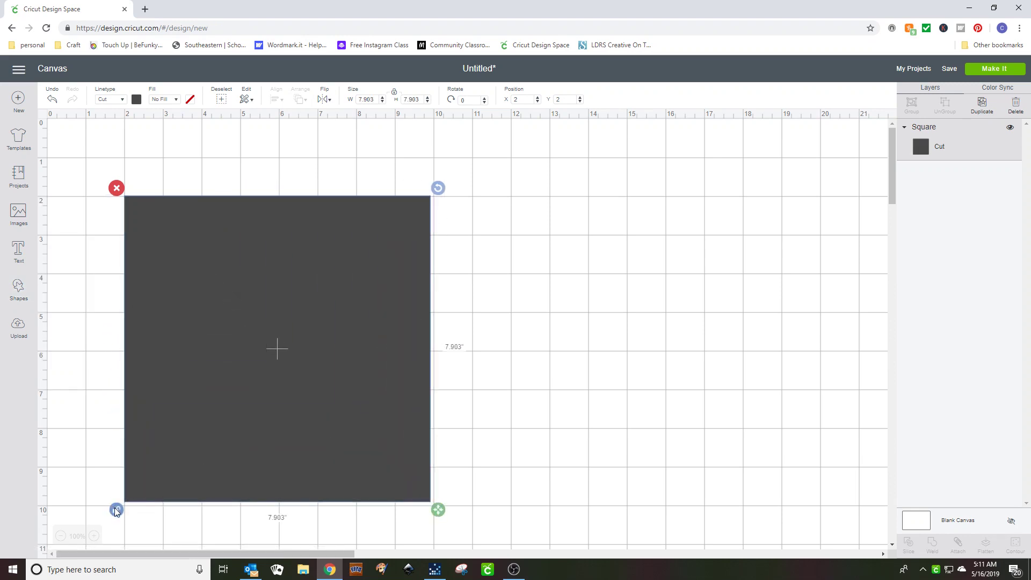
drag(438, 509, 660, 445)
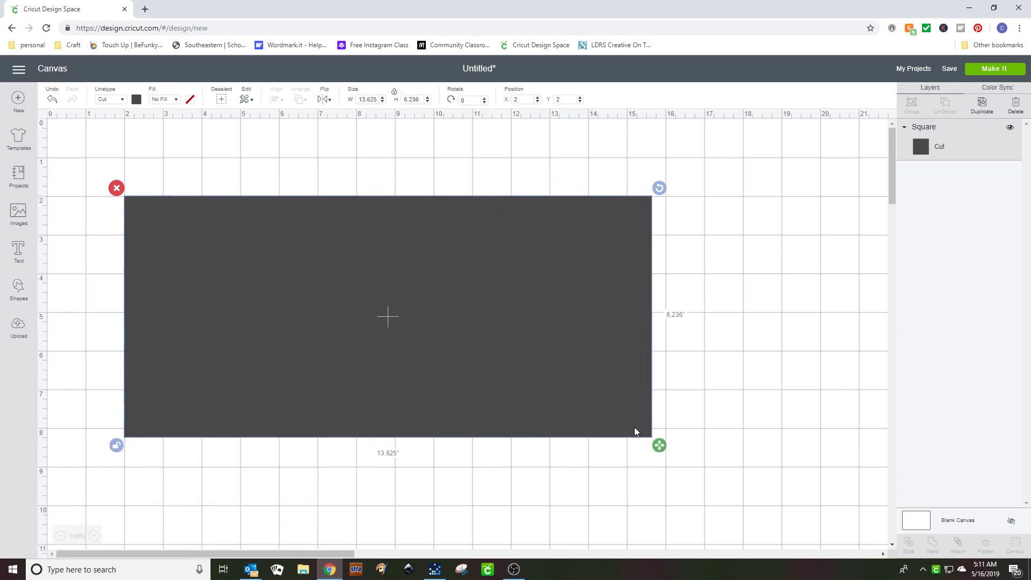
click(136, 99)
click(147, 198)
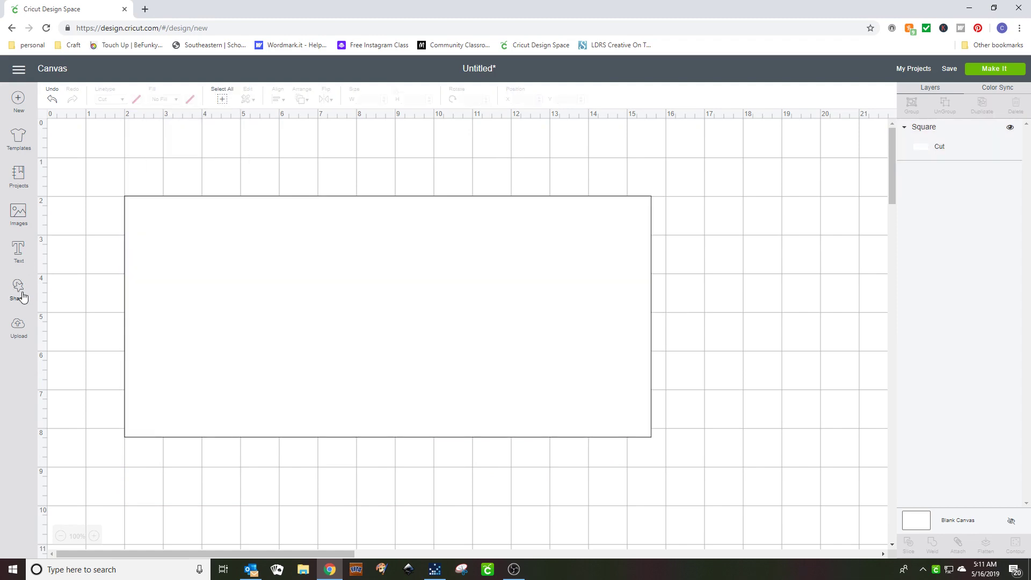
Add a score line, place it at the rectangle's upper edge near the middle, and lengthen it to about 6.7 inches.
click(18, 290)
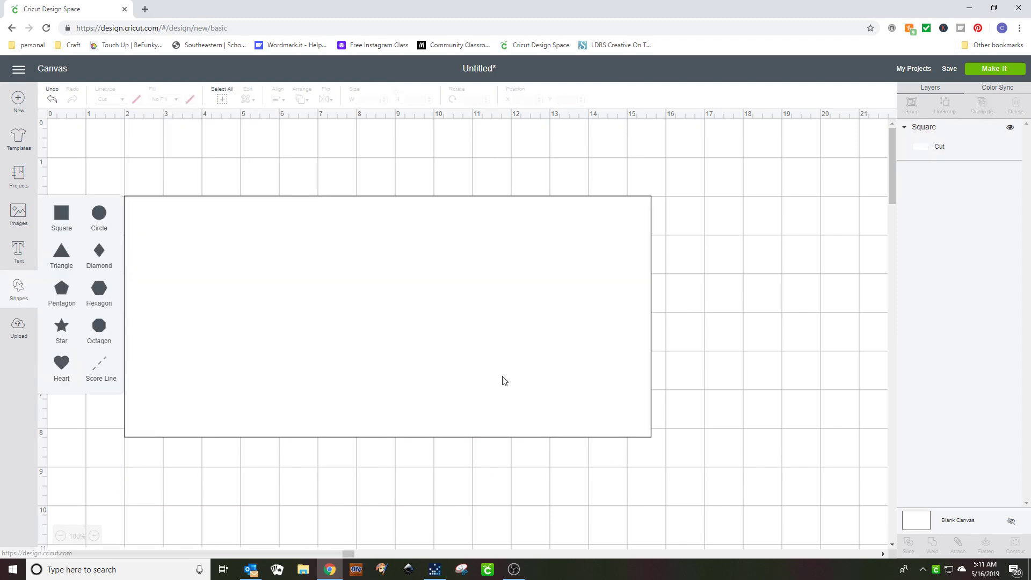
click(102, 367)
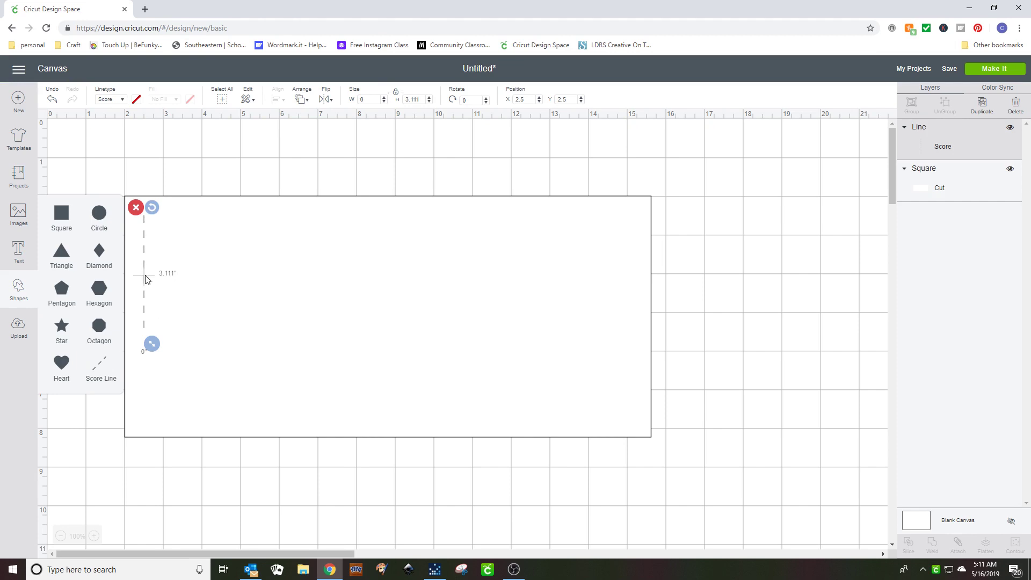
drag(145, 274, 382, 258)
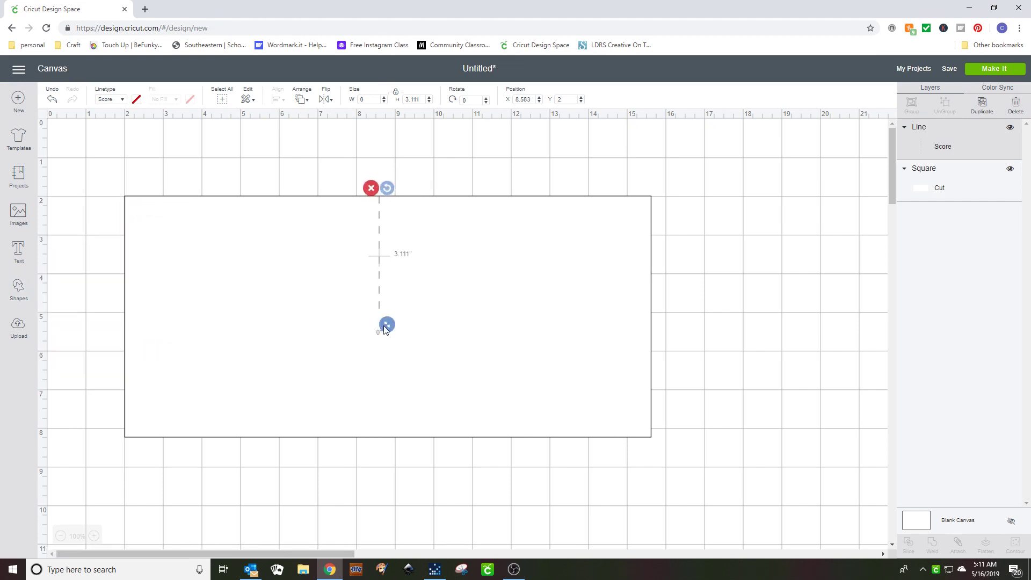
drag(385, 329, 398, 468)
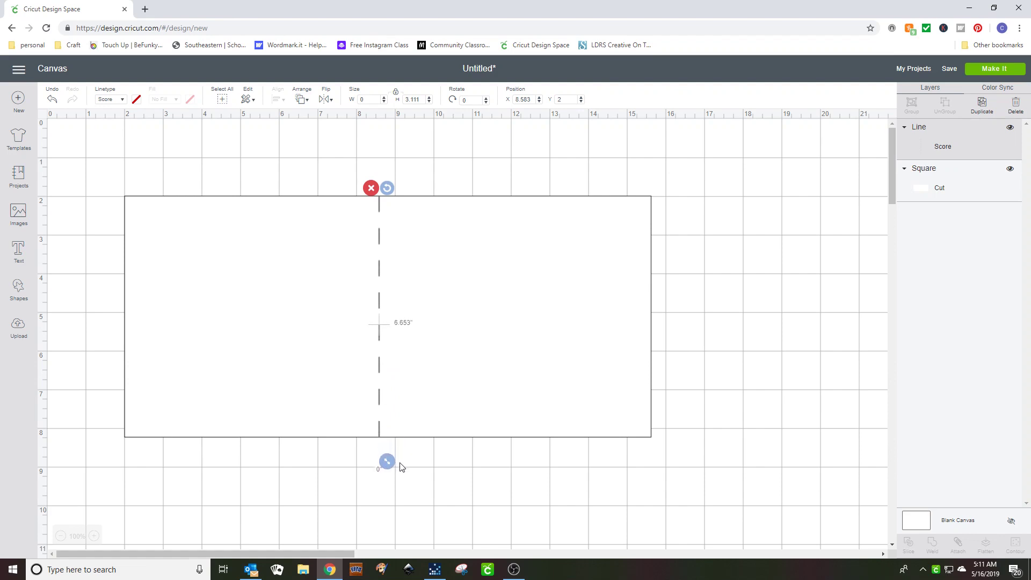
Set the score line's height to 6.236 inches to match the rectangle and centre it horizontally on the rectangle.
click(219, 217)
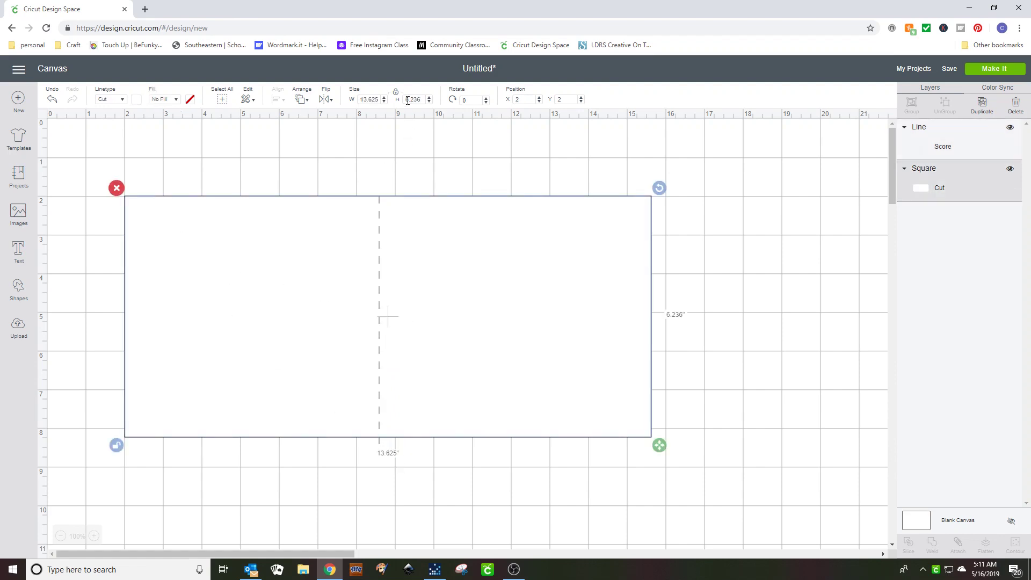
click(379, 256)
drag(421, 100, 411, 101)
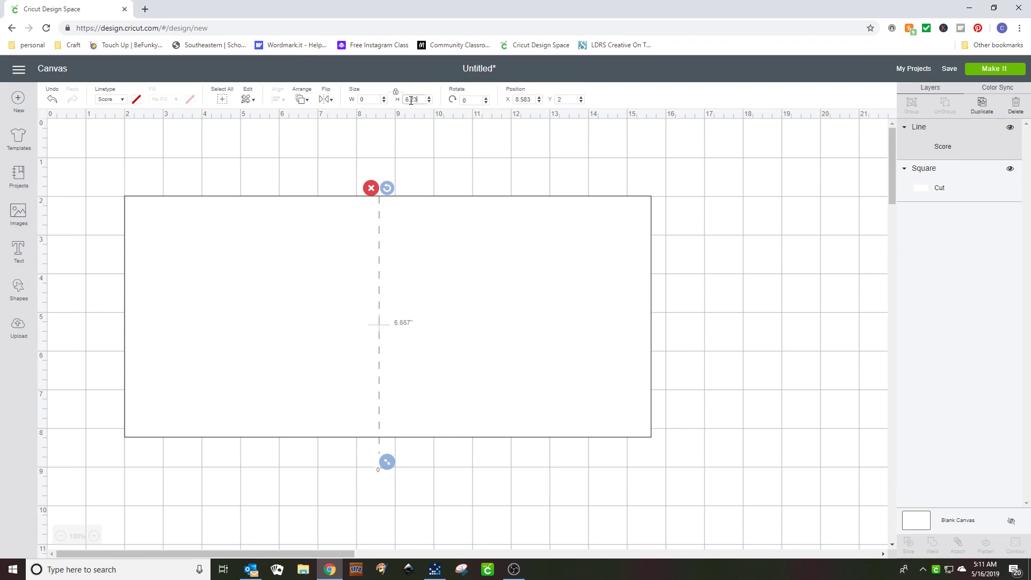
text(236)
key(Return)
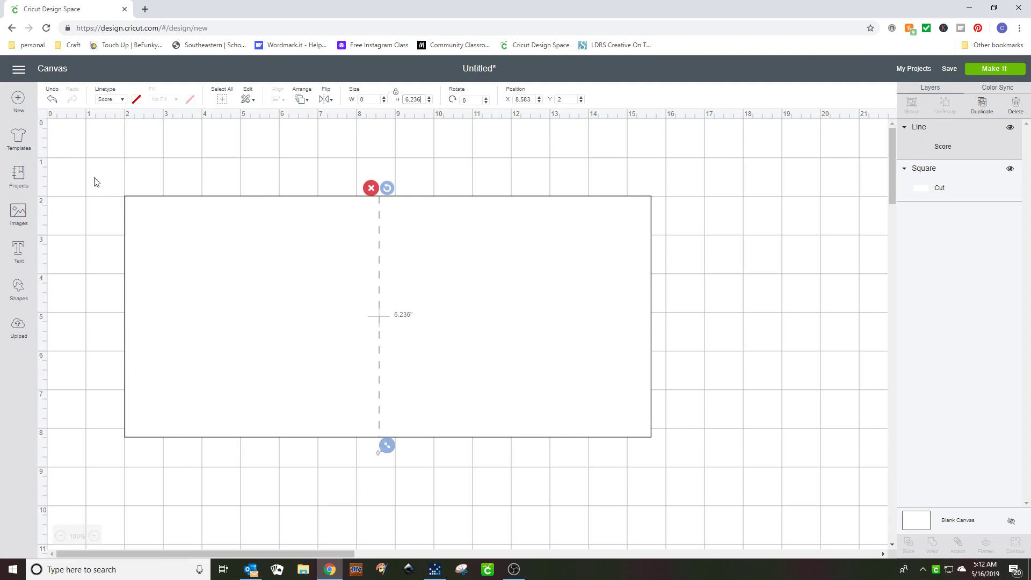
drag(94, 177, 540, 284)
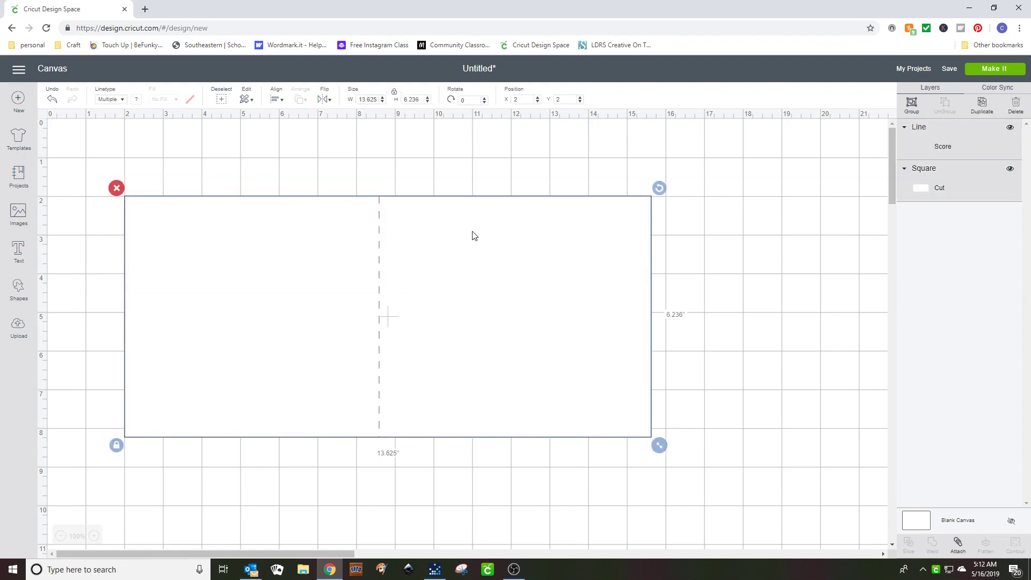
click(275, 100)
Preview the cutting mats for the unattached card, examine the separate score and cut mats, and return to the canvas.
click(994, 69)
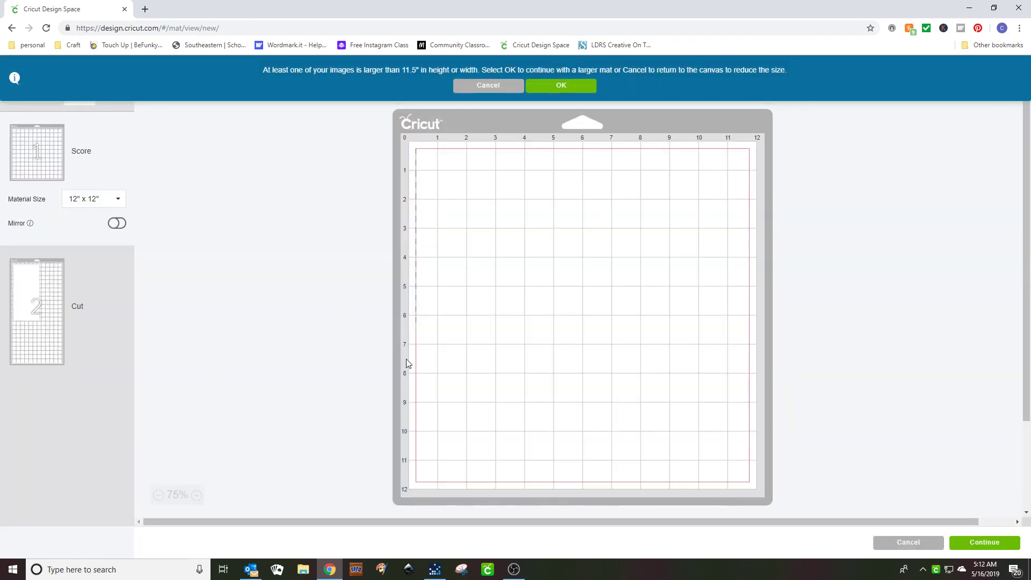
click(24, 315)
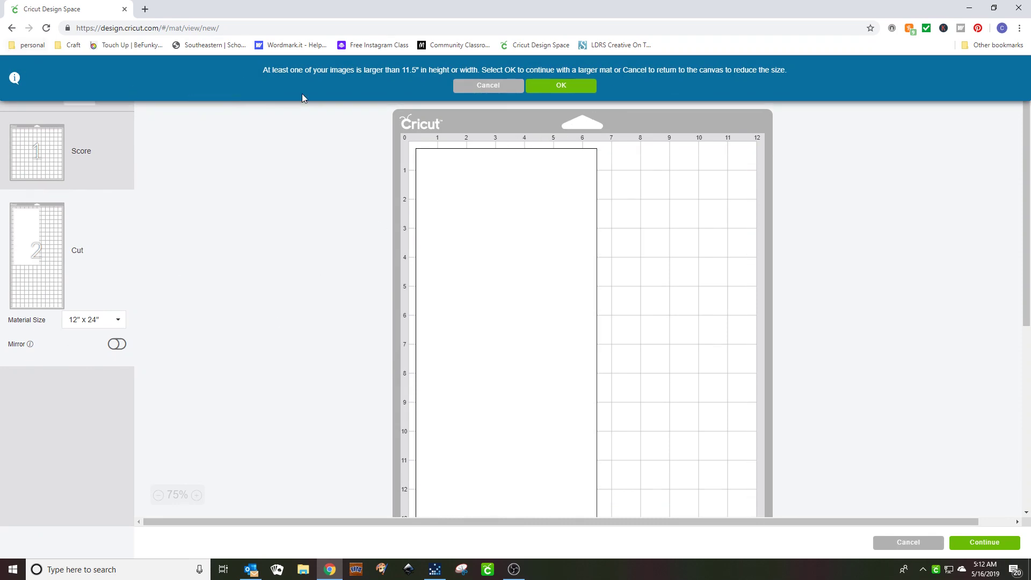
click(500, 91)
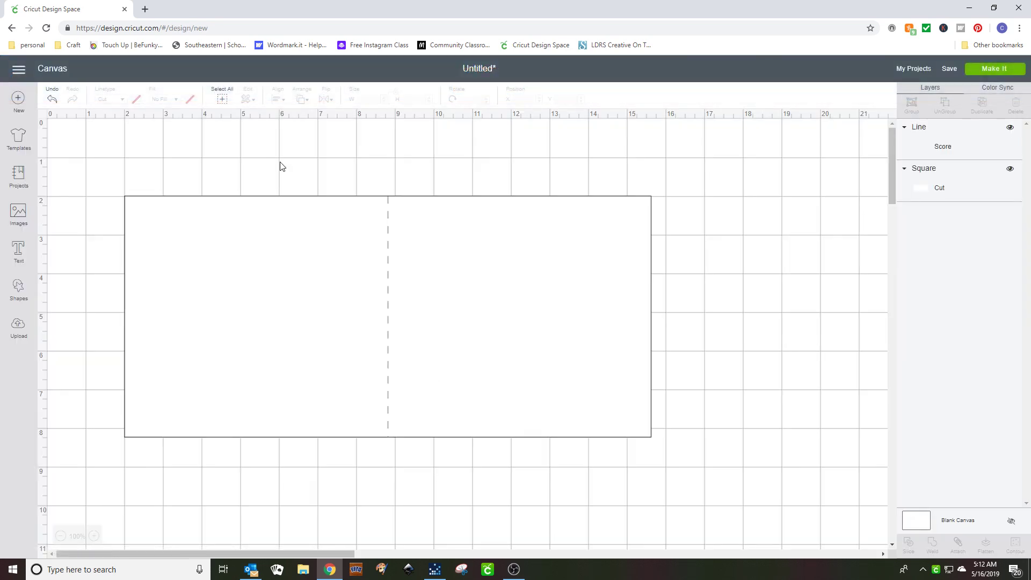
Attach the score line to the rectangle, check the result in the mat preview, and return to the canvas.
drag(280, 165, 487, 333)
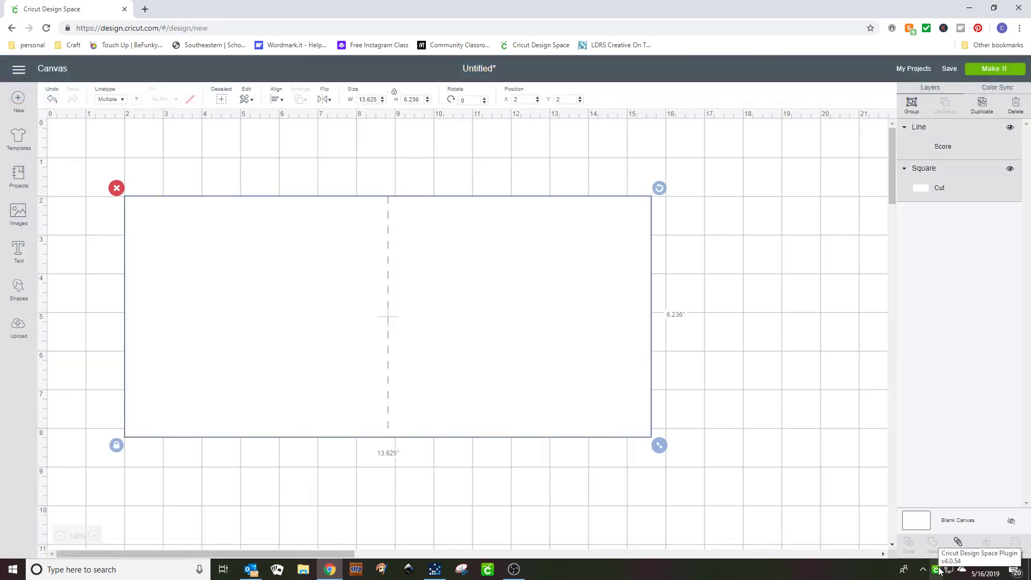
click(958, 544)
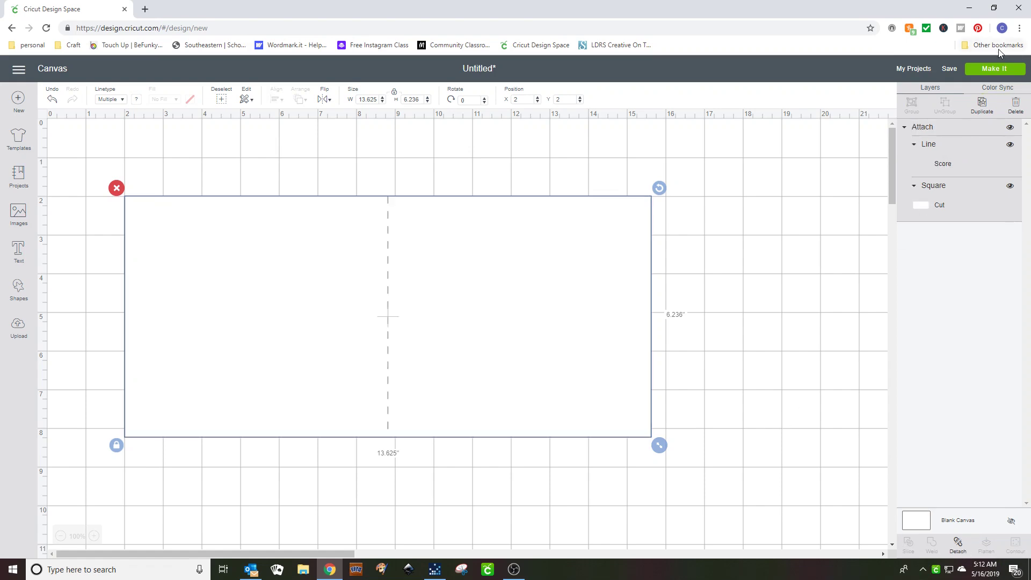
click(1008, 70)
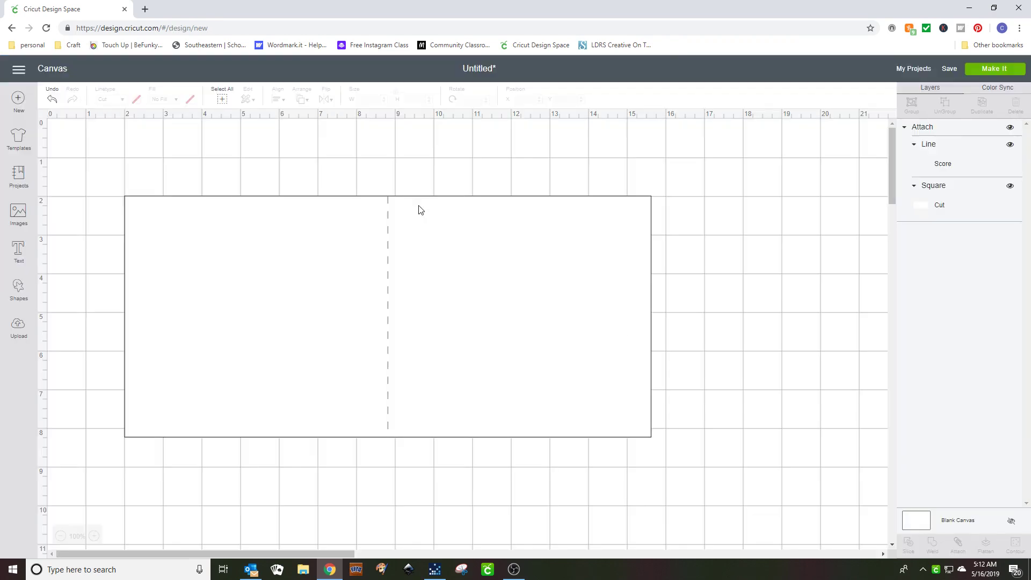
click(488, 85)
Add a text object reading "Happy Birthday" below the card.
click(19, 251)
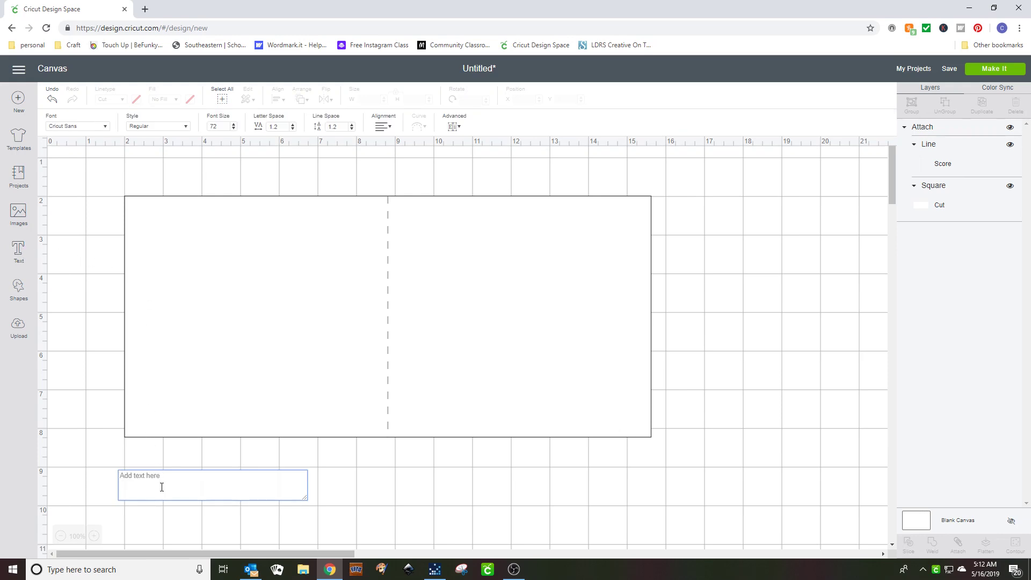
text(Ha)
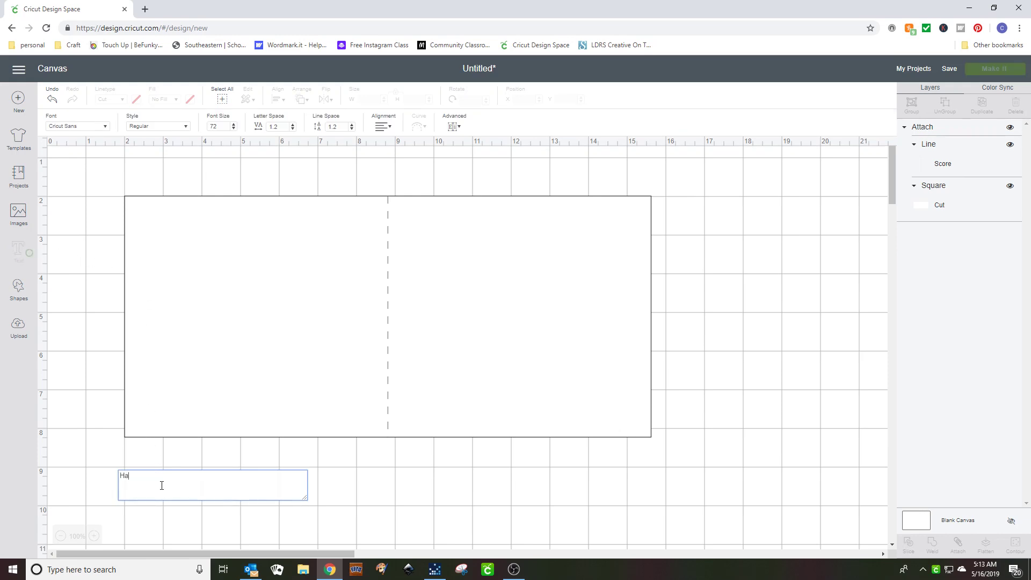
text(ppy B)
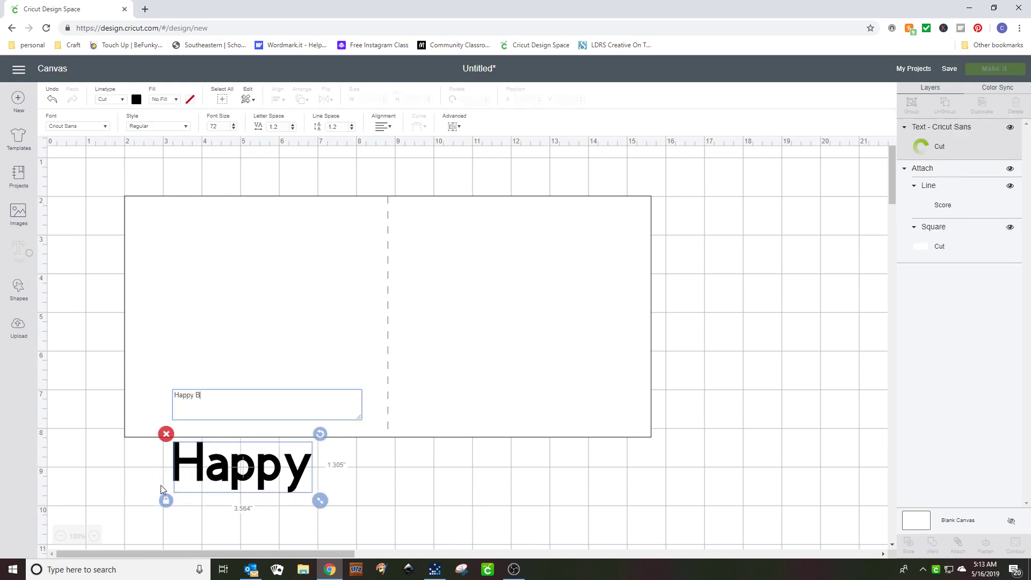
text(irthday)
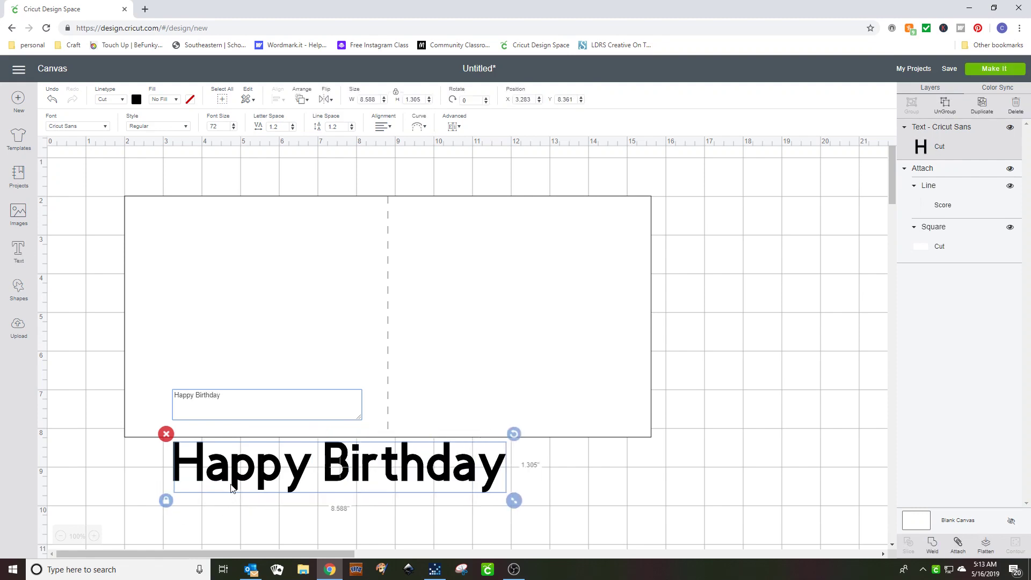
Shrink the "Happy Birthday" text to about 5.2 inches wide and place it on the right half of the card.
drag(232, 487, 308, 418)
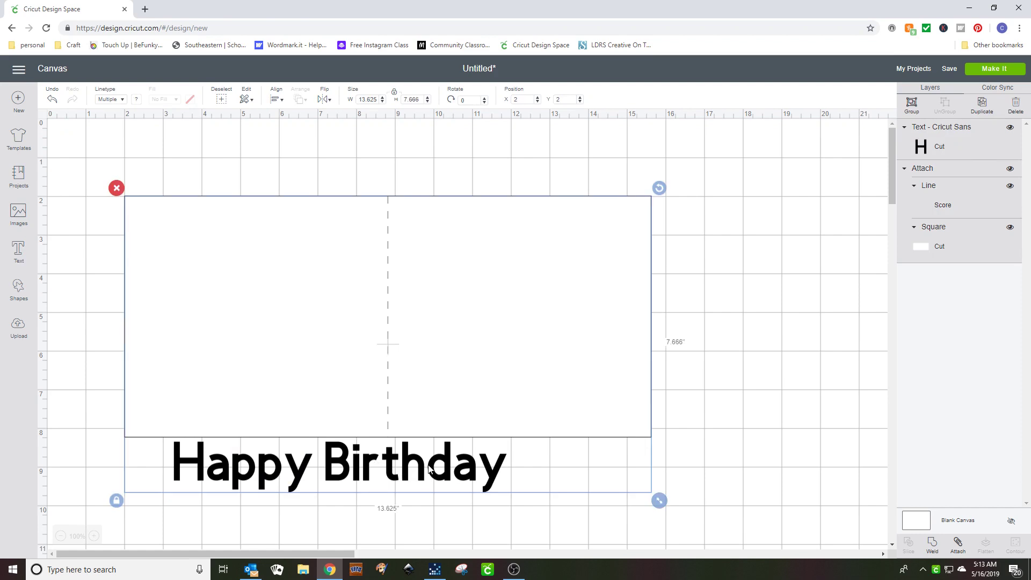
click(497, 491)
click(494, 480)
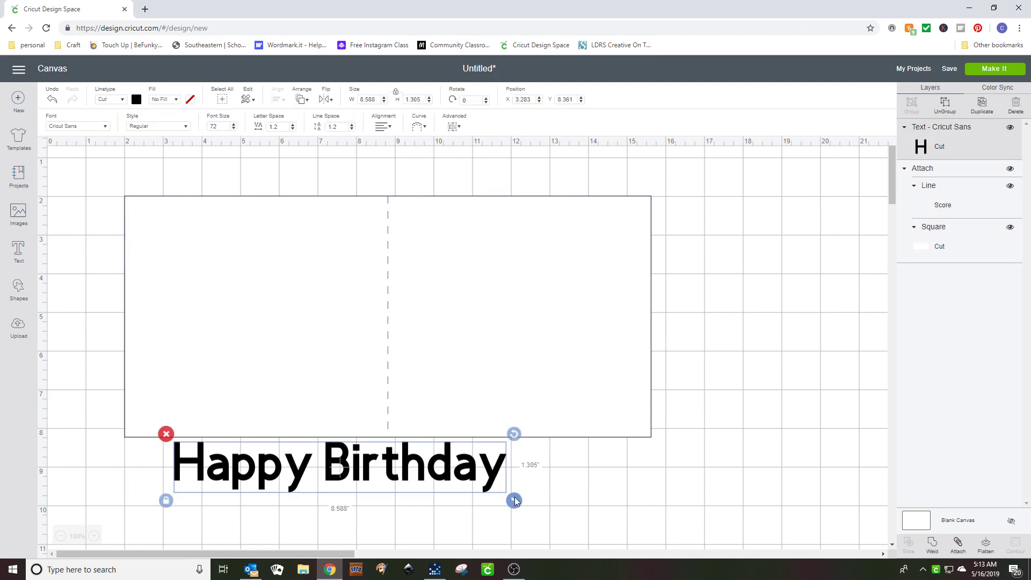
drag(513, 493, 370, 456)
drag(280, 454, 511, 292)
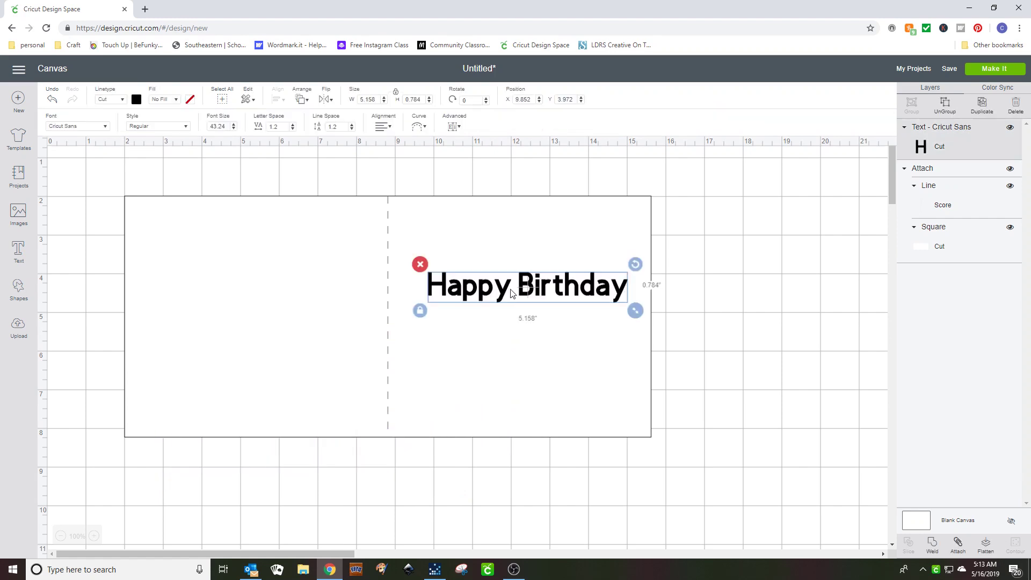
Try attaching the "Happy Birthday" text to the card, examine the combined layout in the mat preview, and undo the attachment.
drag(526, 172, 539, 316)
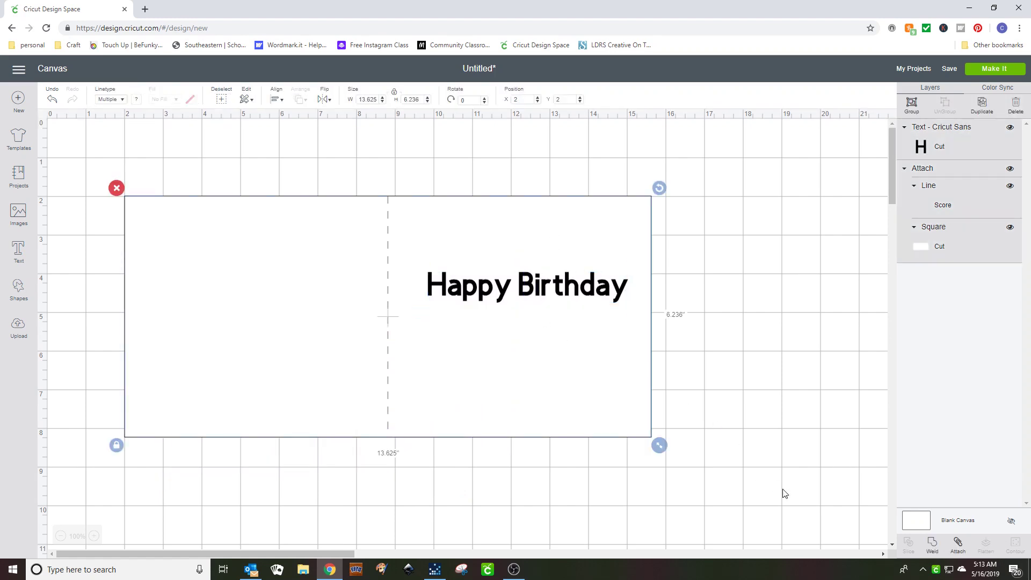
click(958, 544)
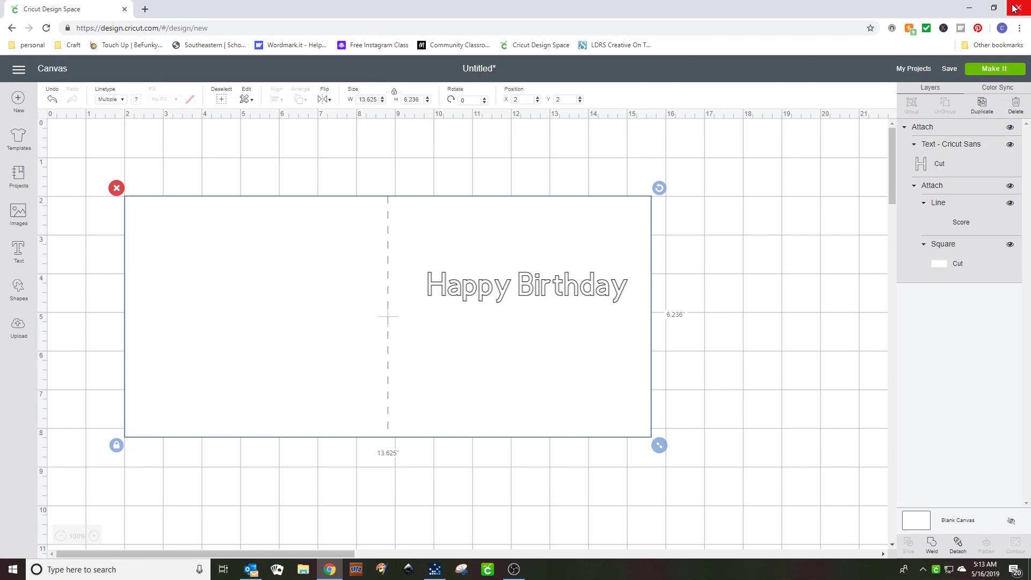
click(1009, 73)
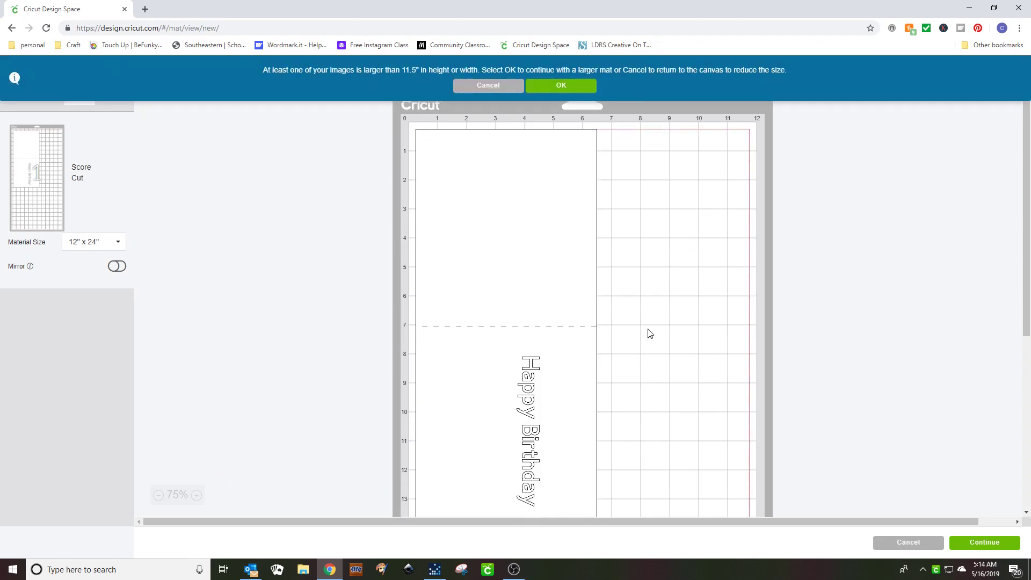
scroll(500, 365, down, 3)
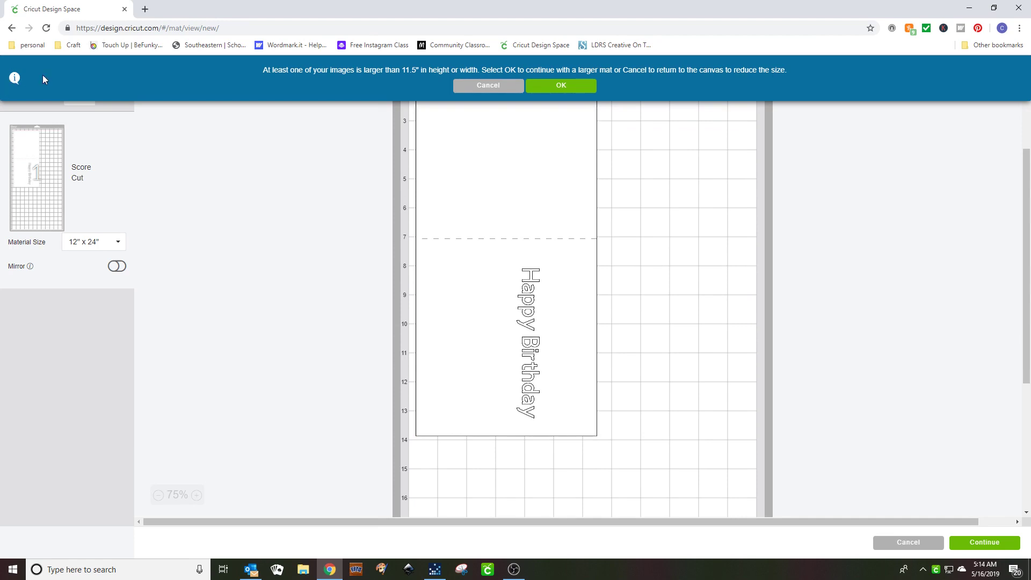
click(486, 85)
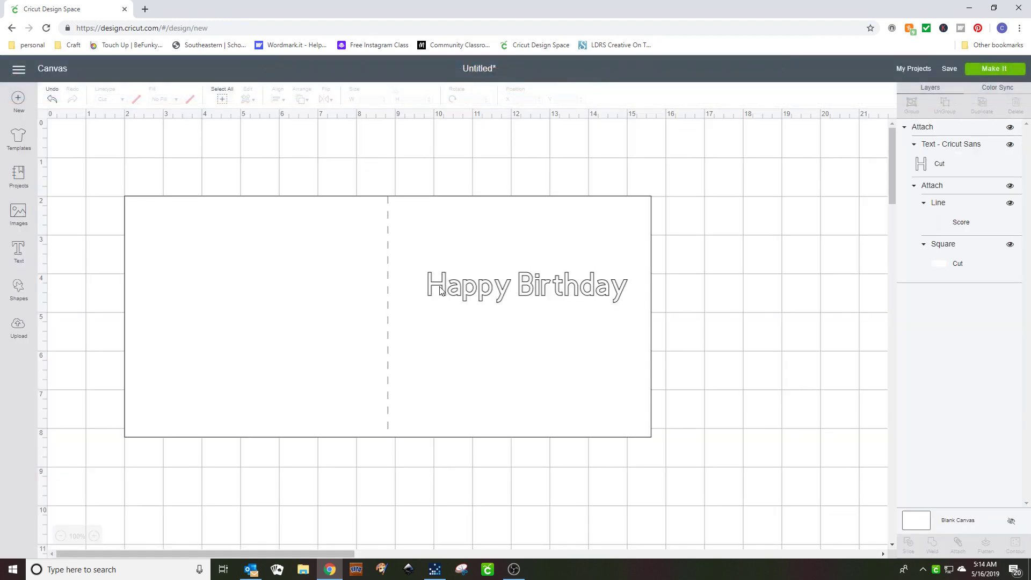
click(50, 101)
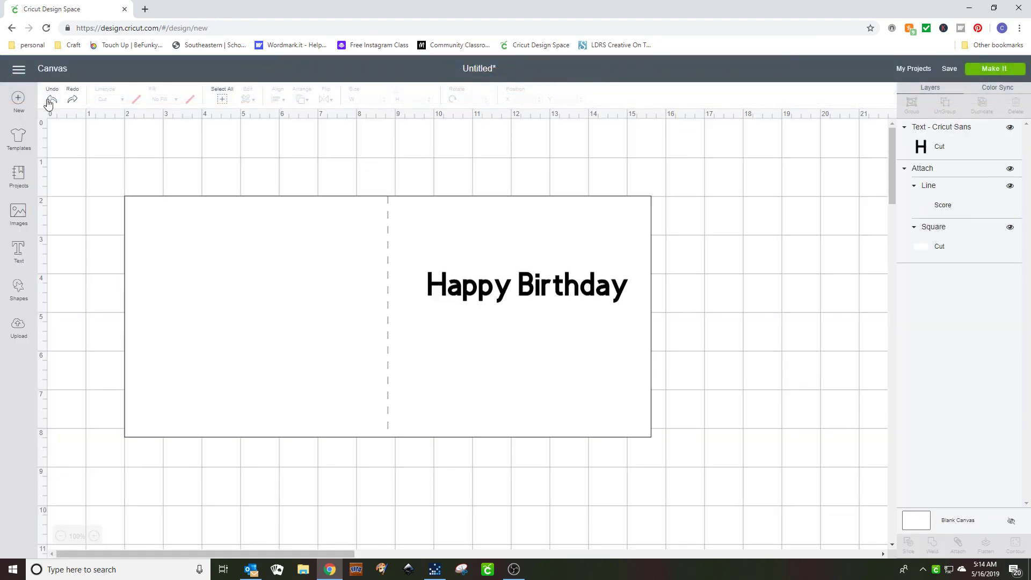
Change the "Happy Birthday" text's linetype to Draw and set its pen colour to Orange.
click(466, 289)
click(123, 100)
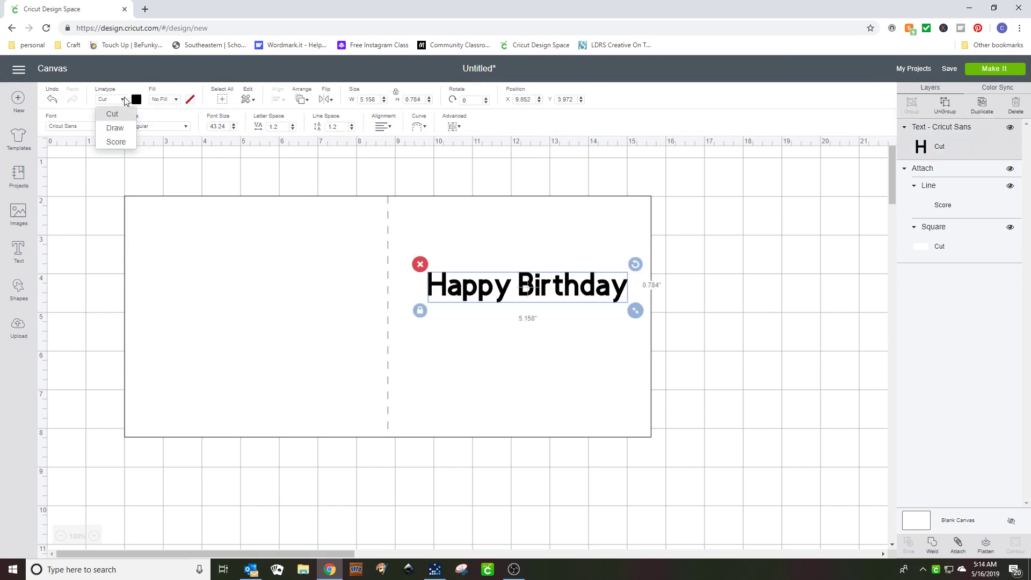
click(116, 128)
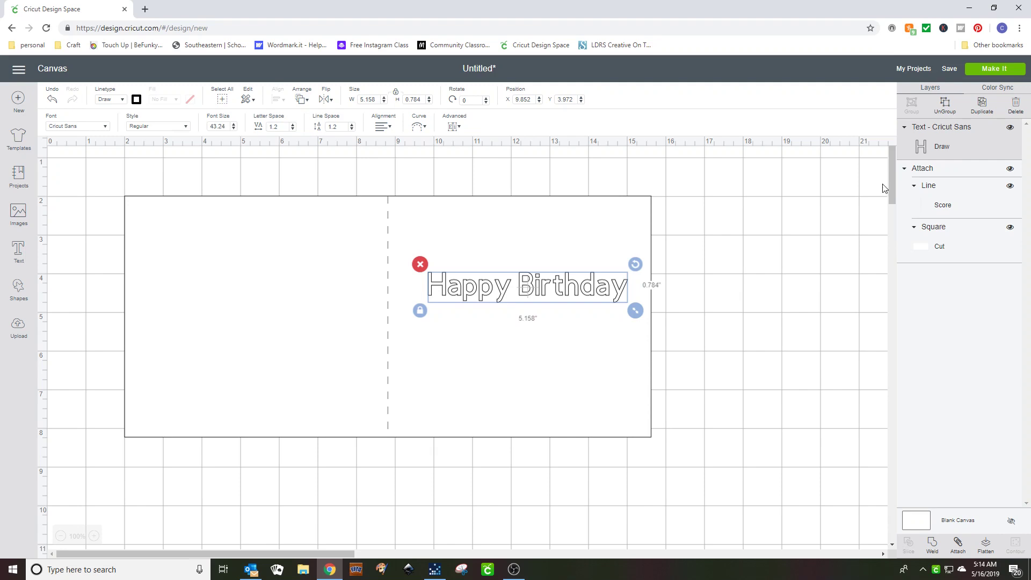
click(137, 100)
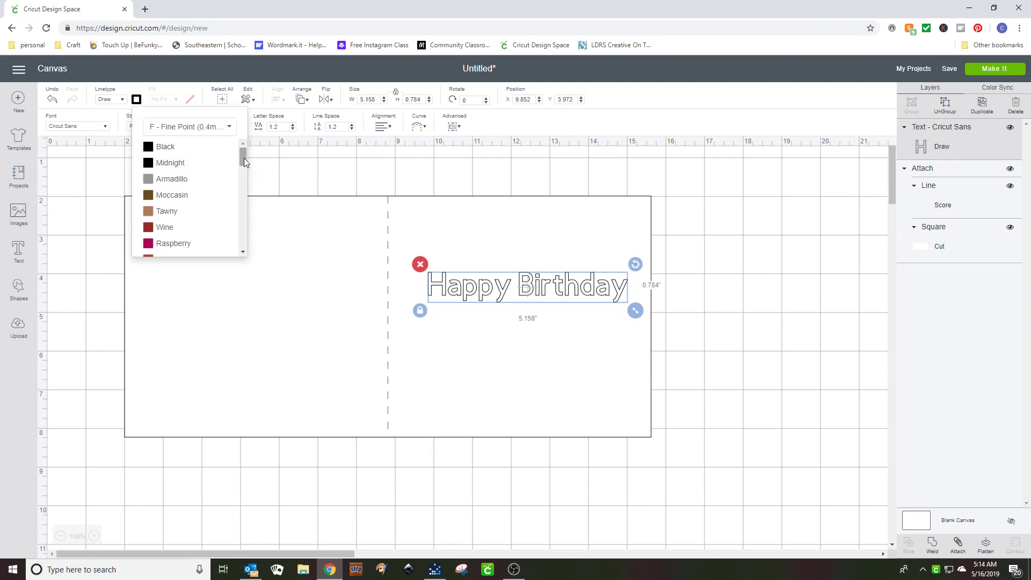
drag(244, 157, 243, 190)
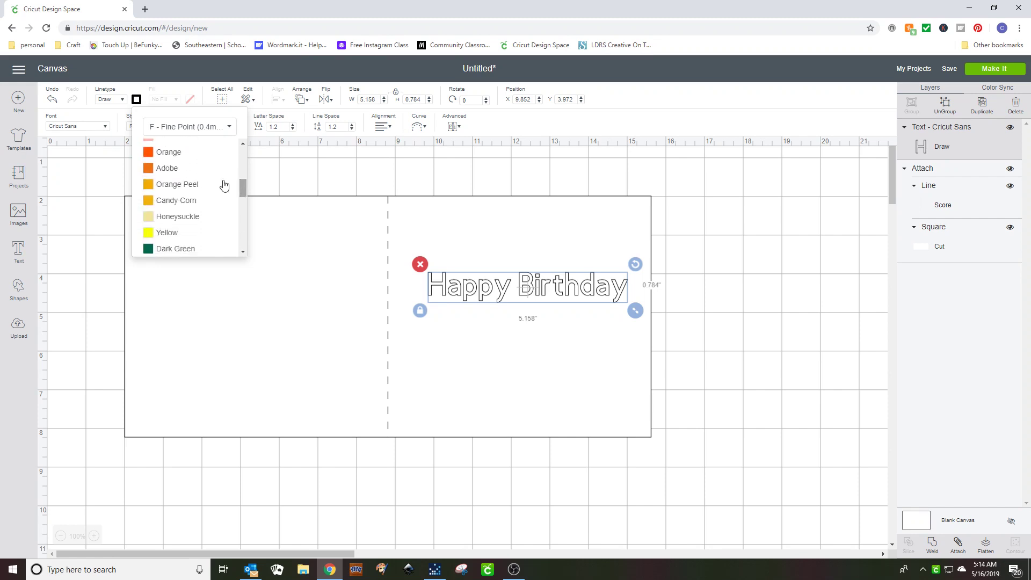
click(165, 153)
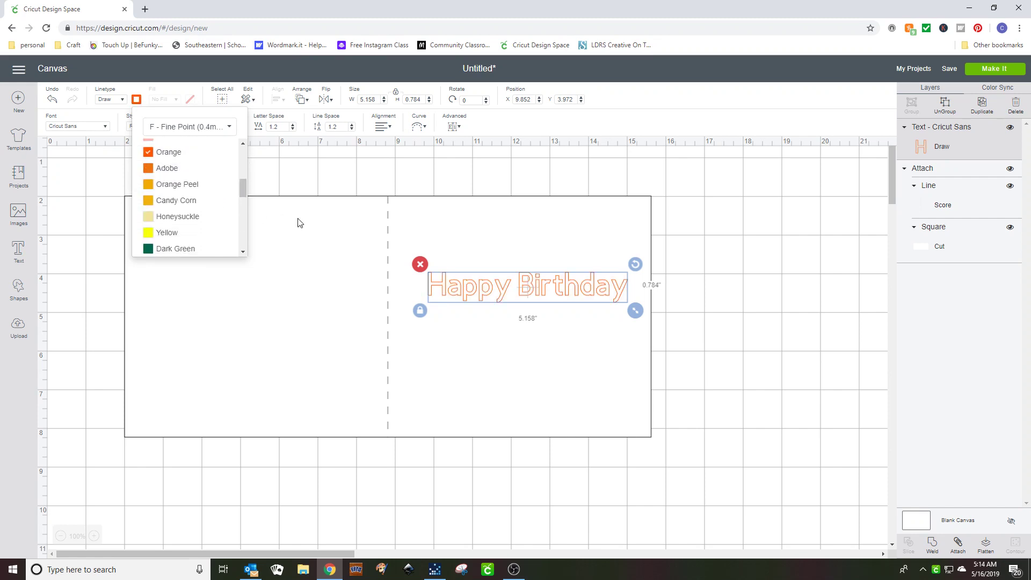
click(813, 411)
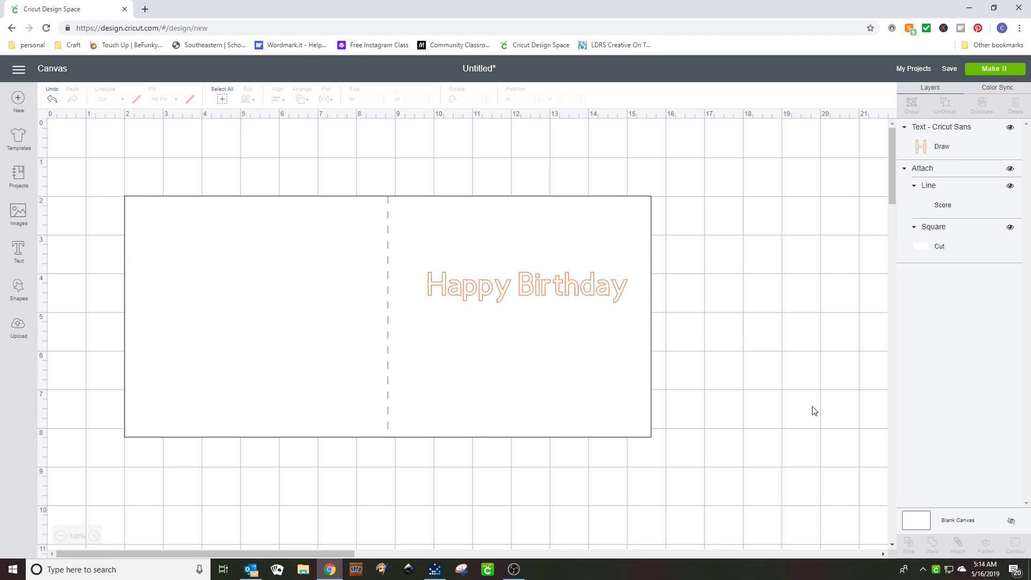